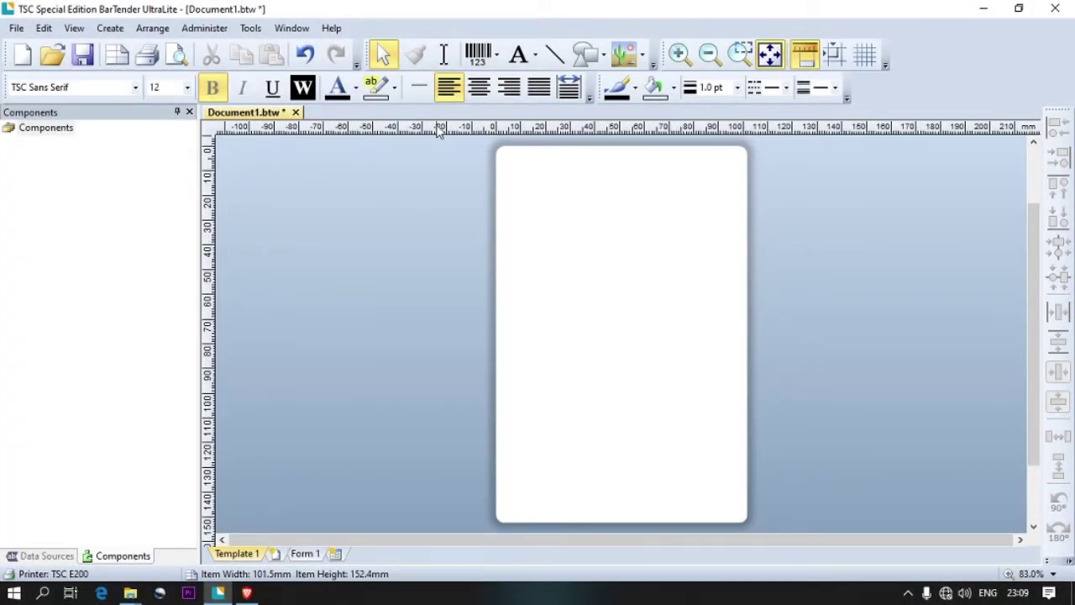
Keep the rulers in millimetres and make the page 100 mm wide by 20 mm high.
{"action": "right_click", "coordinate": [436, 132]}
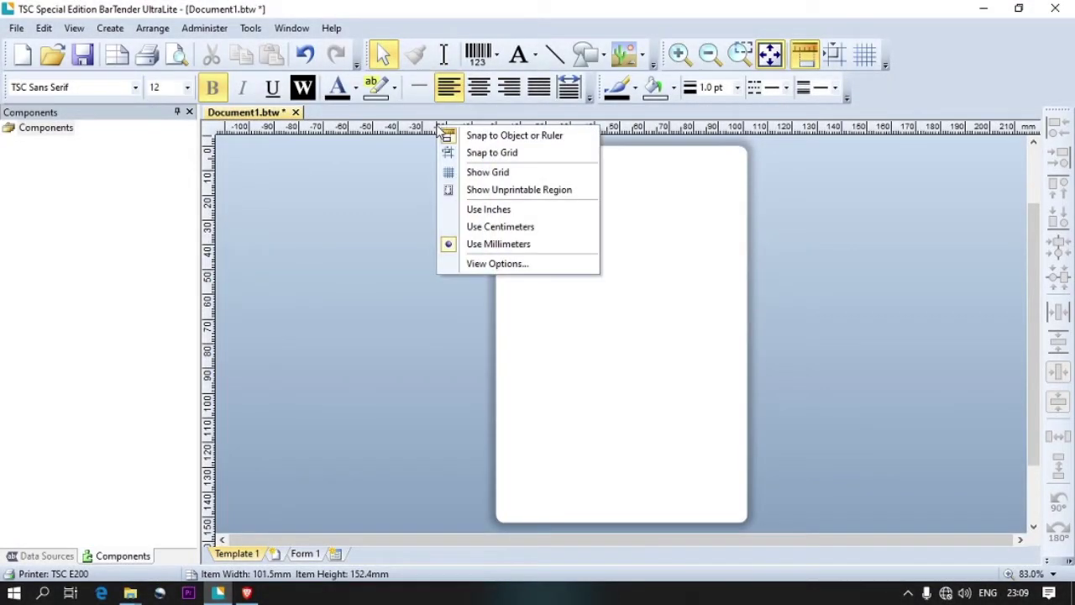
{"action": "left_click", "coordinate": [528, 245]}
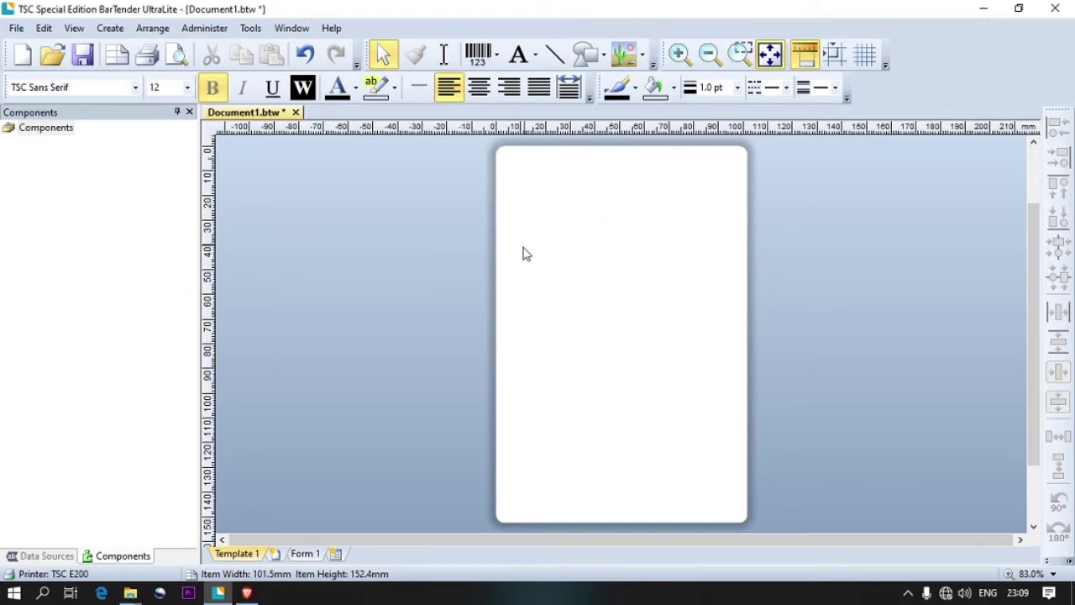
{"action": "double_click", "coordinate": [439, 313]}
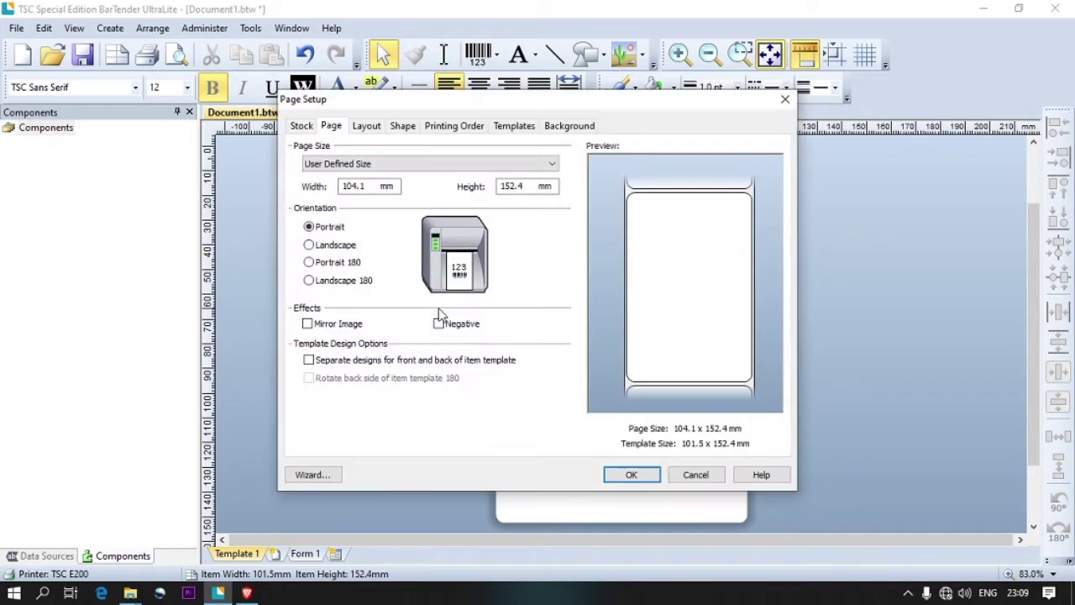
{"action": "left_click", "coordinate": [369, 186]}
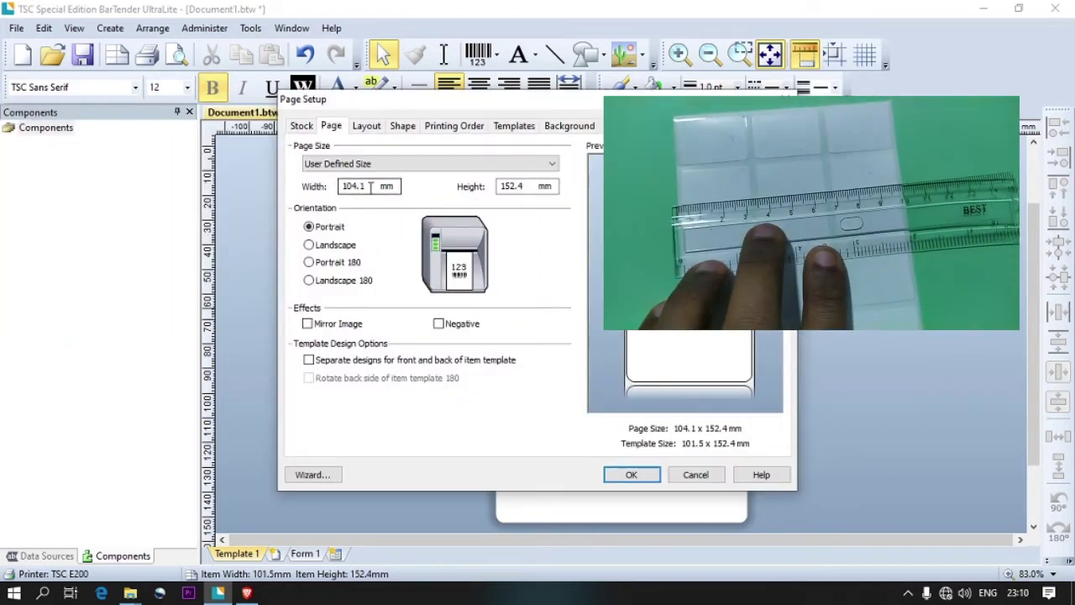
{"action": "double_click", "coordinate": [369, 187]}
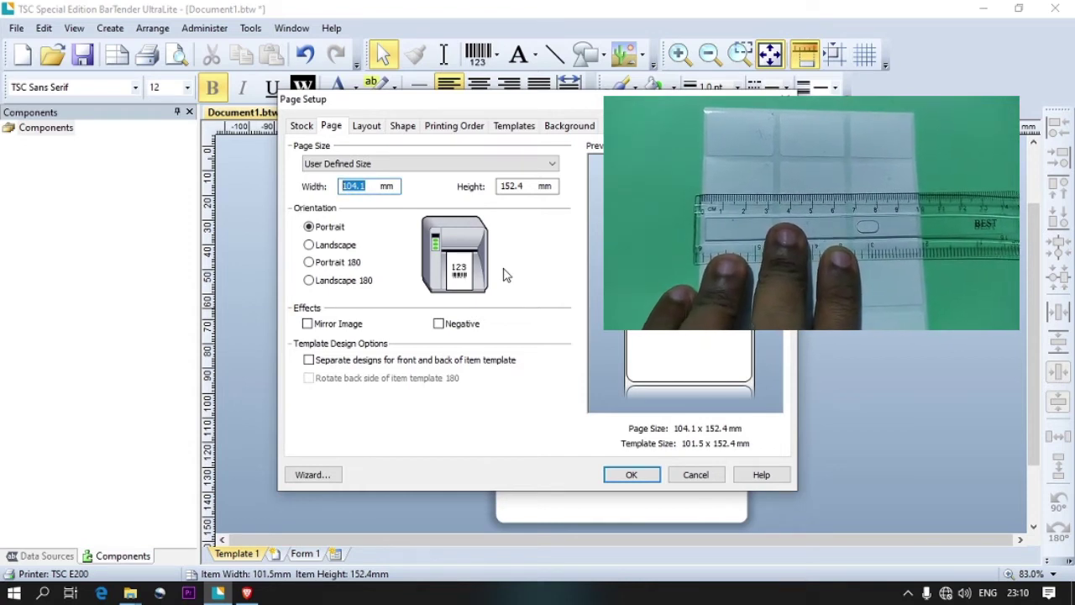
{"action": "type", "text": "100"}
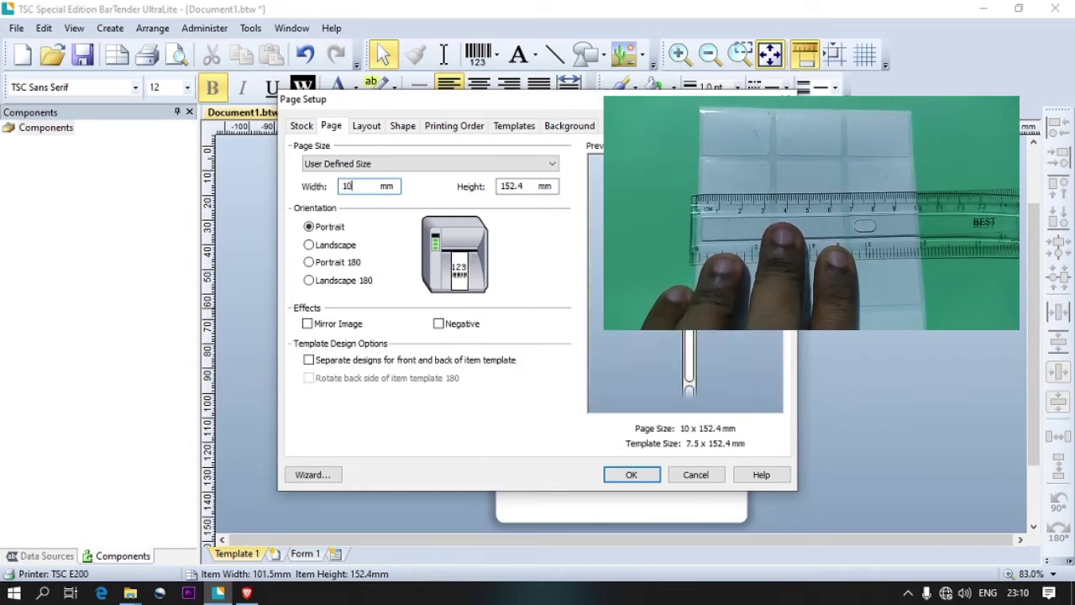
{"action": "double_click", "coordinate": [526, 186]}
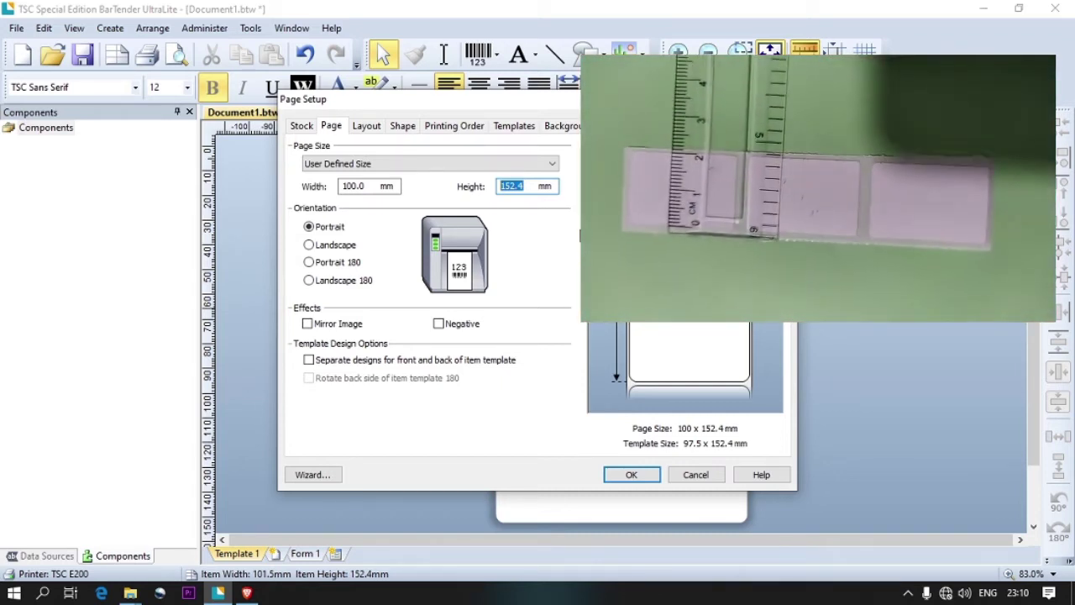
{"action": "type", "text": "20"}
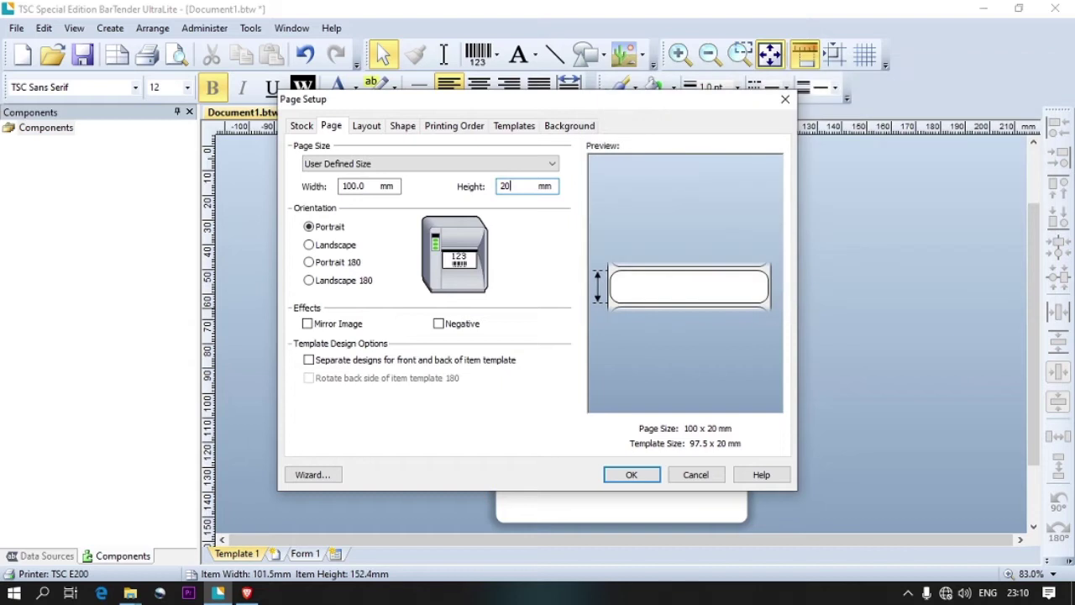
Lay out 3 label columns with 1.5 mm side margins and a manual 30 mm label width.
{"action": "left_click", "coordinate": [367, 127]}
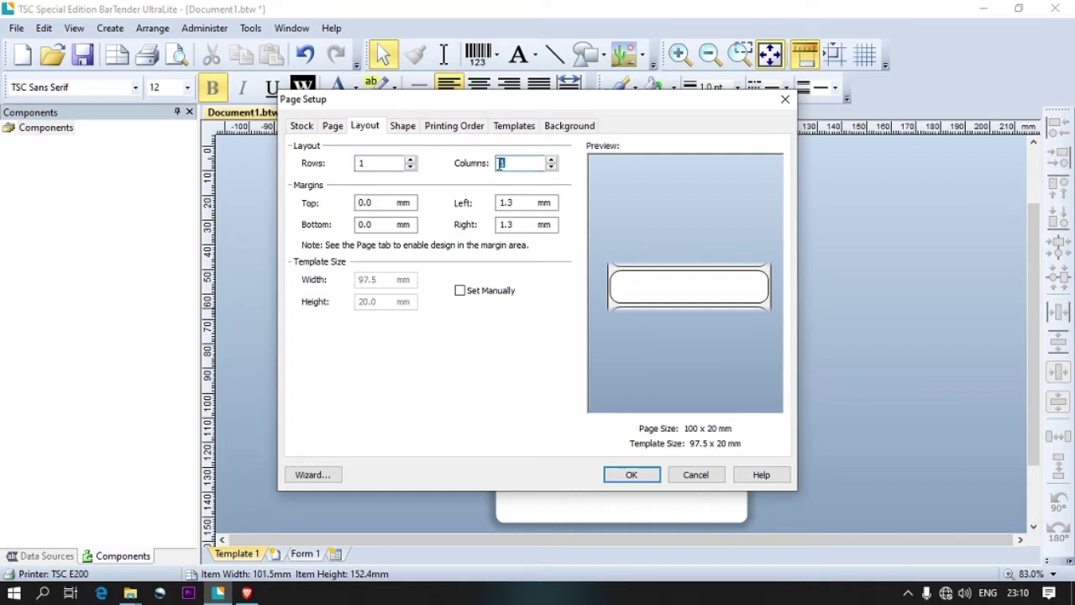
{"action": "type", "text": "3"}
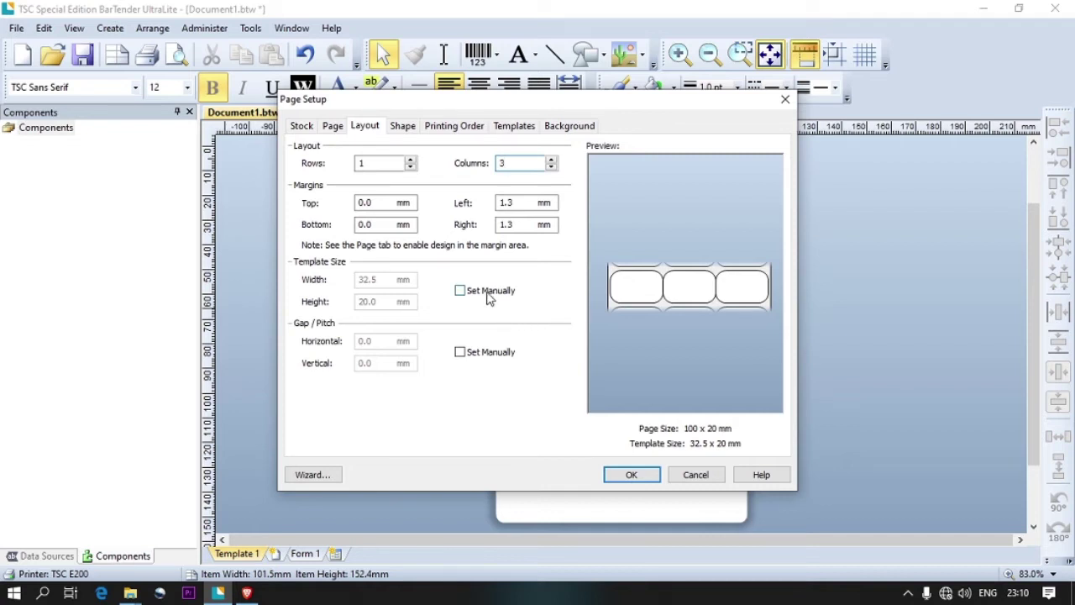
{"action": "left_click", "coordinate": [511, 225]}
{"action": "left_click", "coordinate": [508, 203]}
{"action": "key", "text": "Tab"}
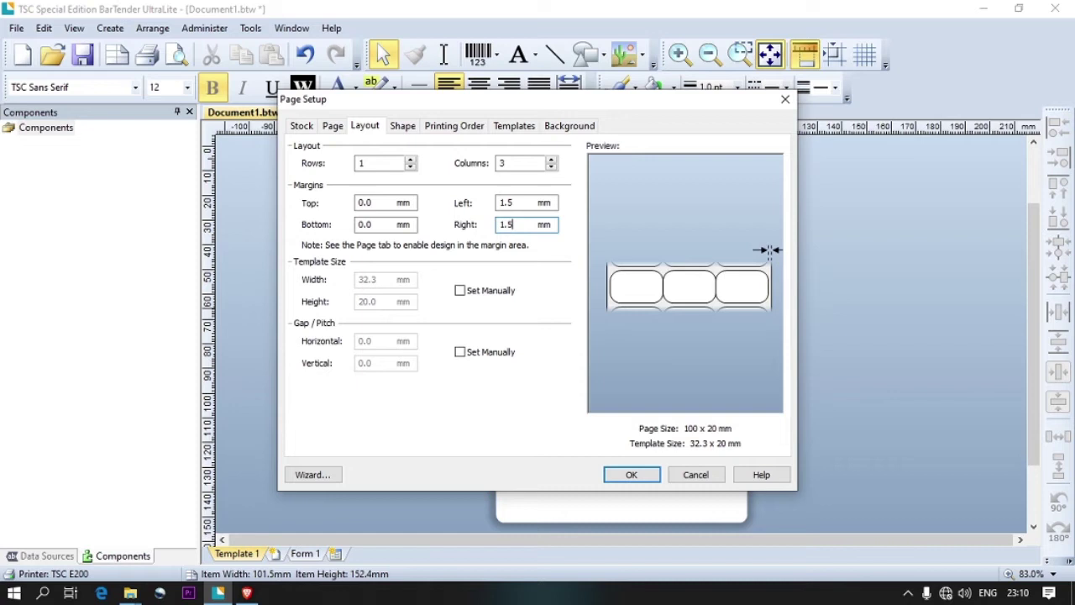
{"action": "left_click", "coordinate": [460, 290]}
{"action": "left_click_drag", "start_coordinate": [380, 280], "coordinate": [354, 286]}
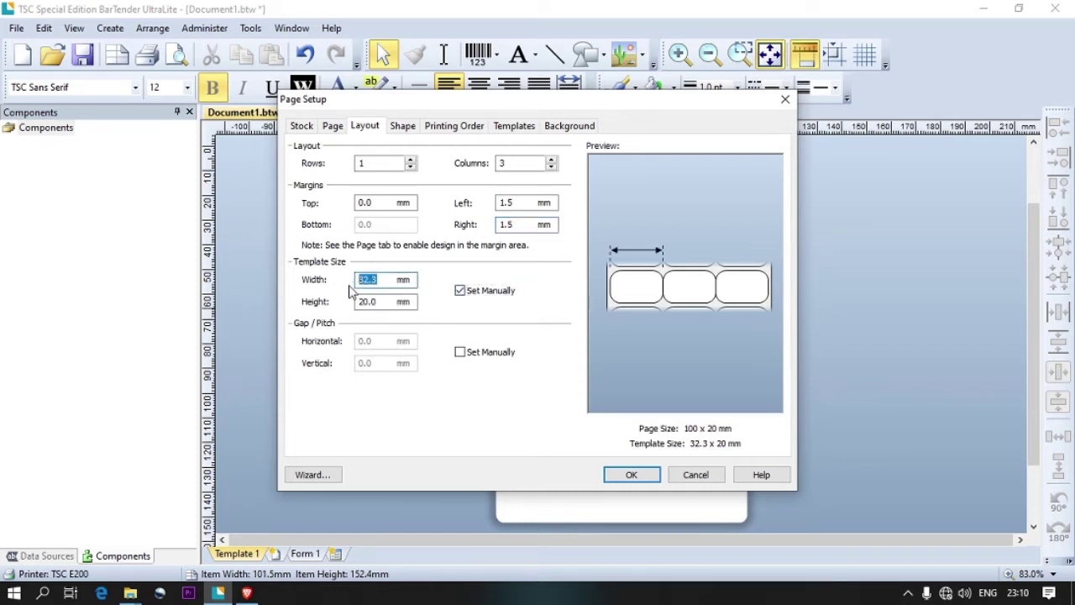
{"action": "type", "text": "30"}
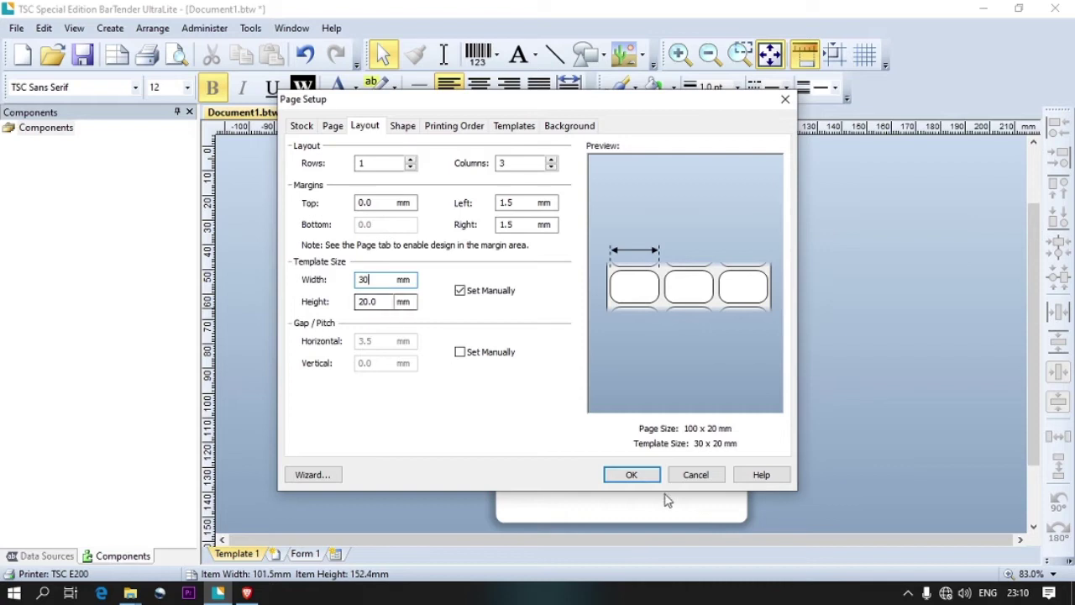
Give the label a 1 mm corner radius and apply the page setup.
{"action": "left_click", "coordinate": [402, 126]}
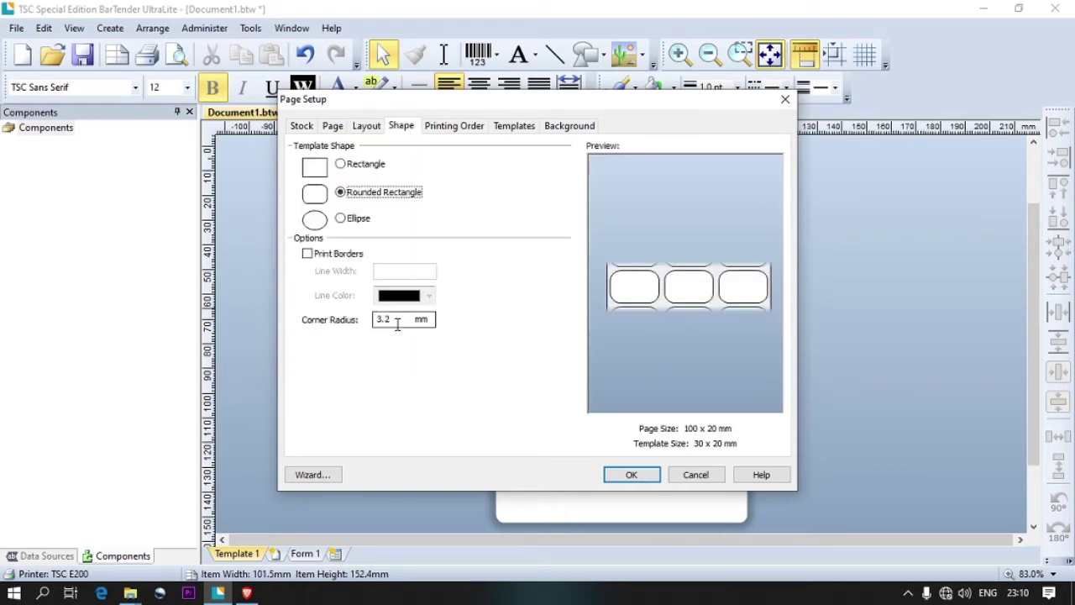
{"action": "left_click_drag", "start_coordinate": [398, 325], "coordinate": [372, 324]}
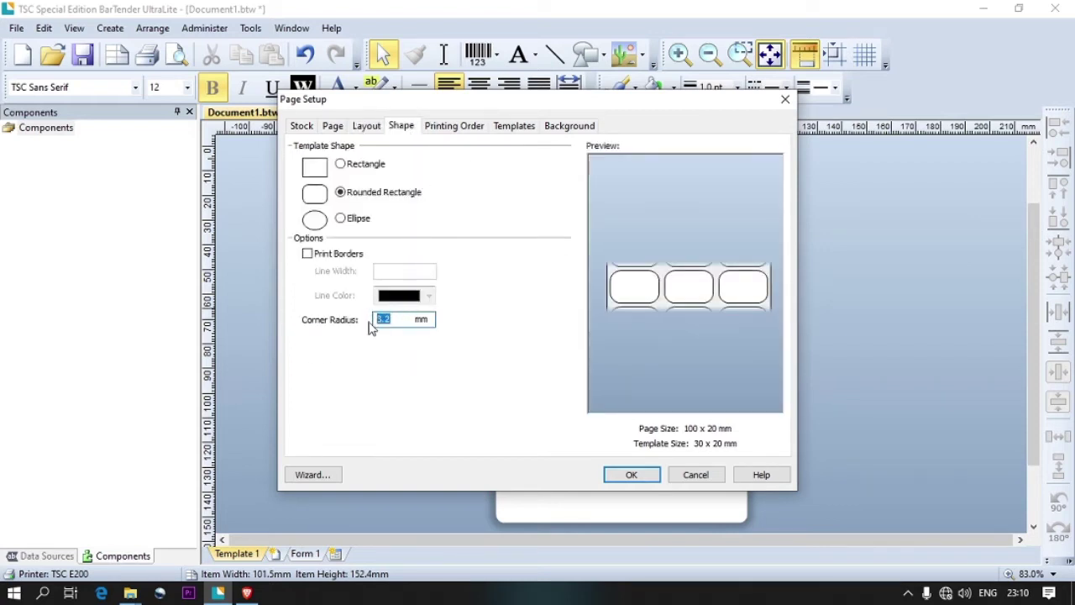
{"action": "type", "text": "1"}
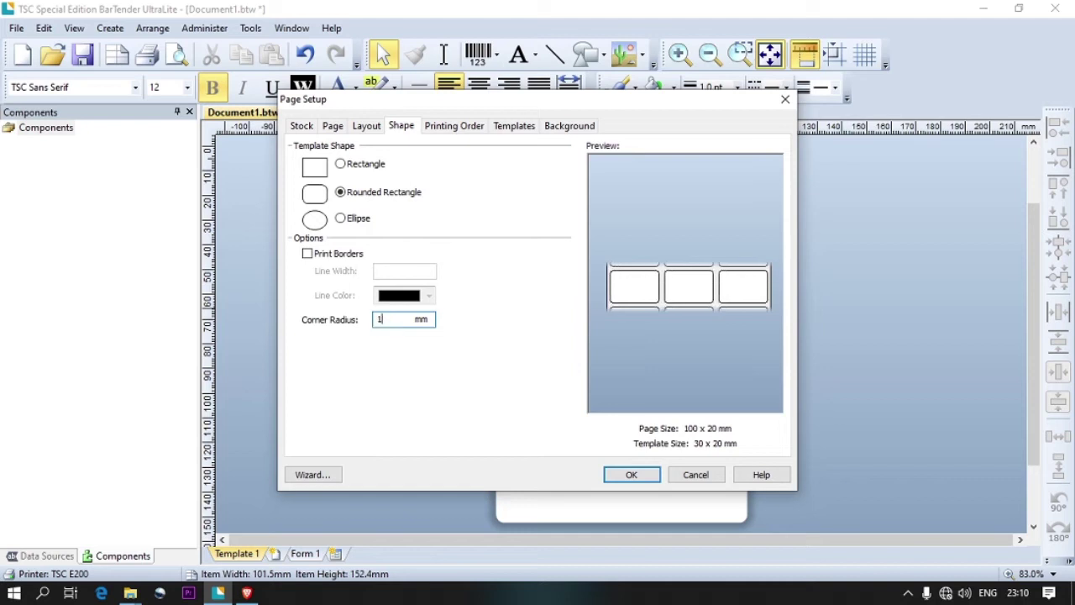
{"action": "left_click", "coordinate": [631, 475]}
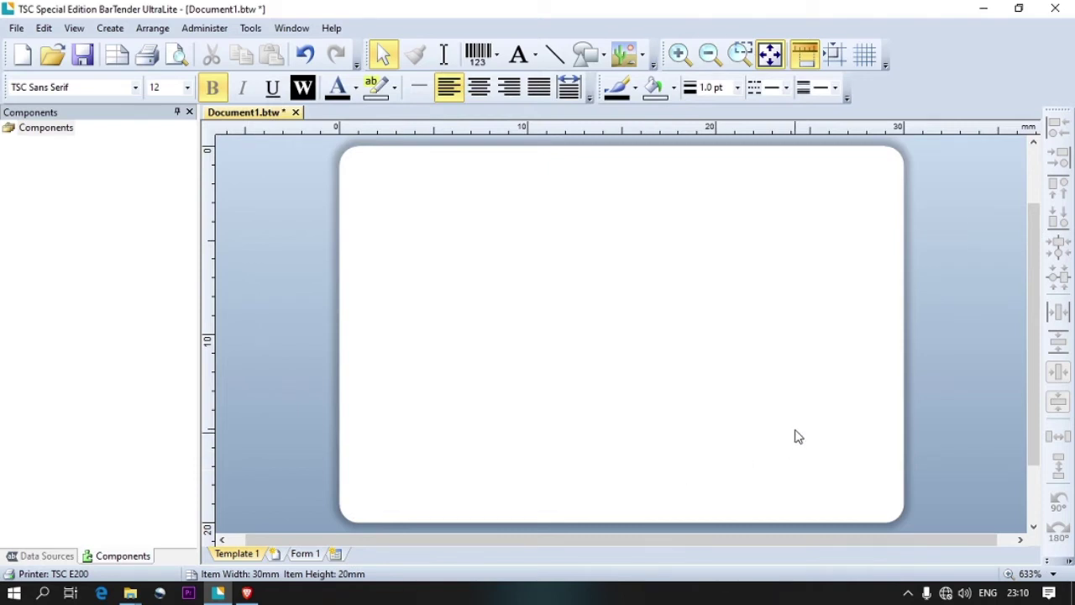
Add a single-line 'Sample Text' object in Arial near the label's top-left.
{"action": "left_click", "coordinate": [536, 55]}
{"action": "left_click", "coordinate": [537, 94]}
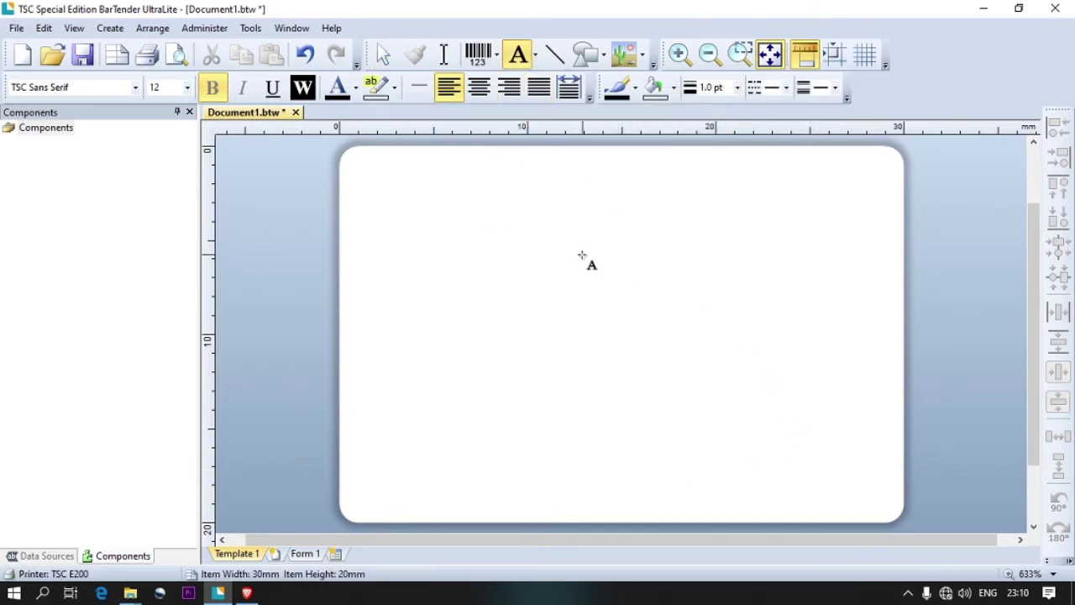
{"action": "left_click", "coordinate": [135, 87]}
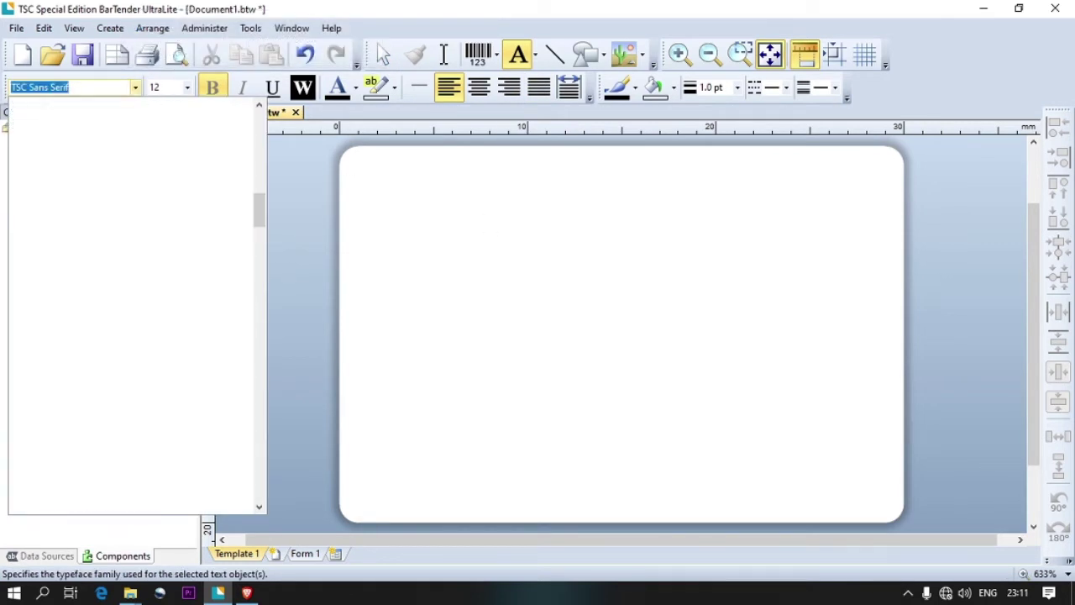
{"action": "type", "text": "Ar"}
{"action": "key", "text": "BackSpace"}
{"action": "type", "text": "nial"}
{"action": "key", "text": "Return"}
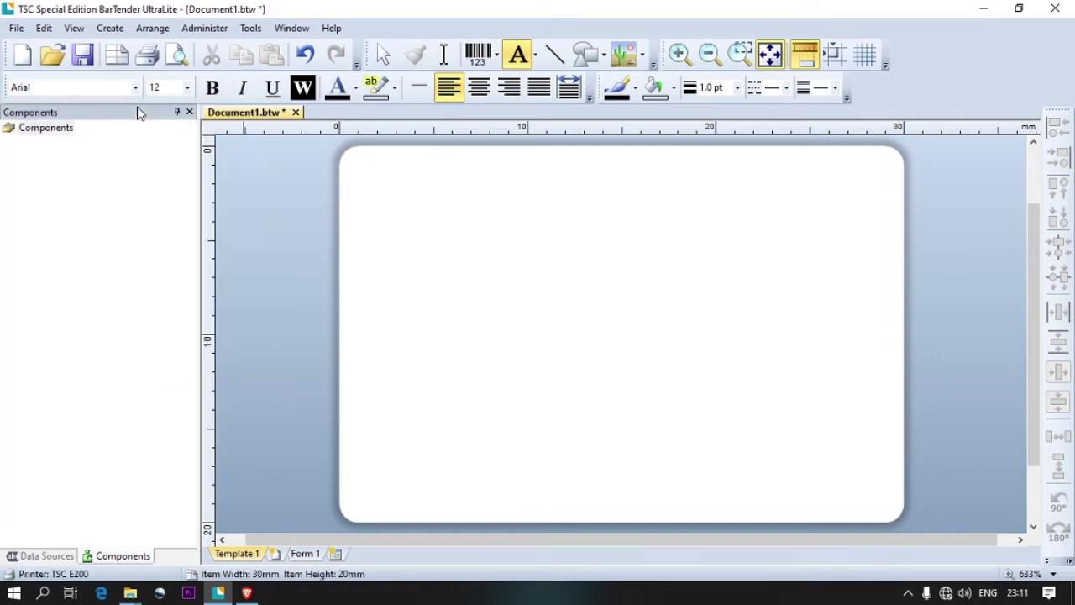
{"action": "left_click", "coordinate": [548, 211]}
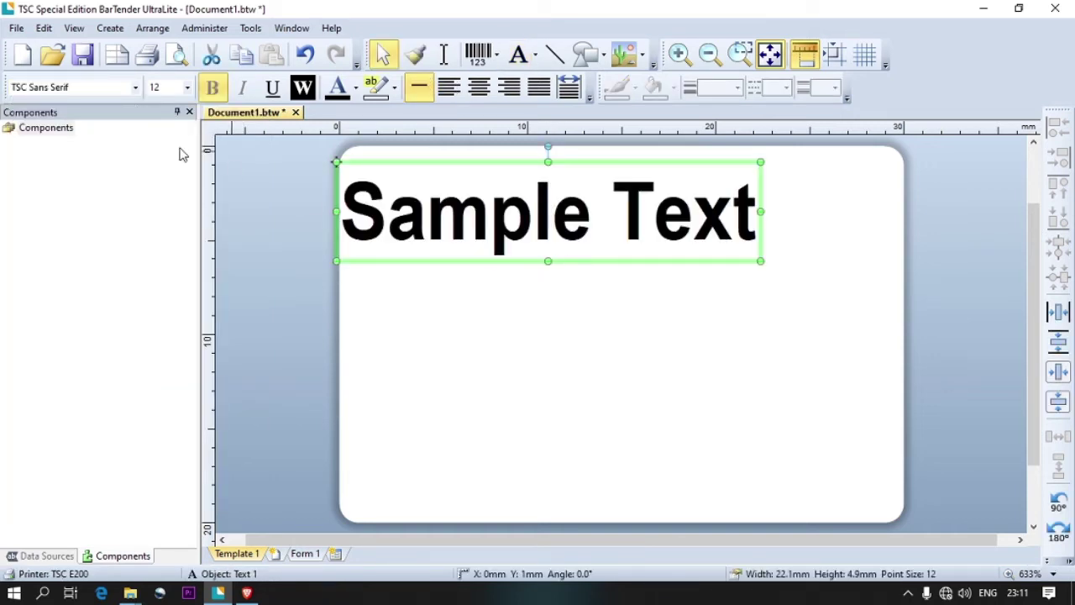
Make Sample Text bold Arial and centre it horizontally on the label.
{"action": "left_click", "coordinate": [136, 88]}
{"action": "type", "text": "Arial"}
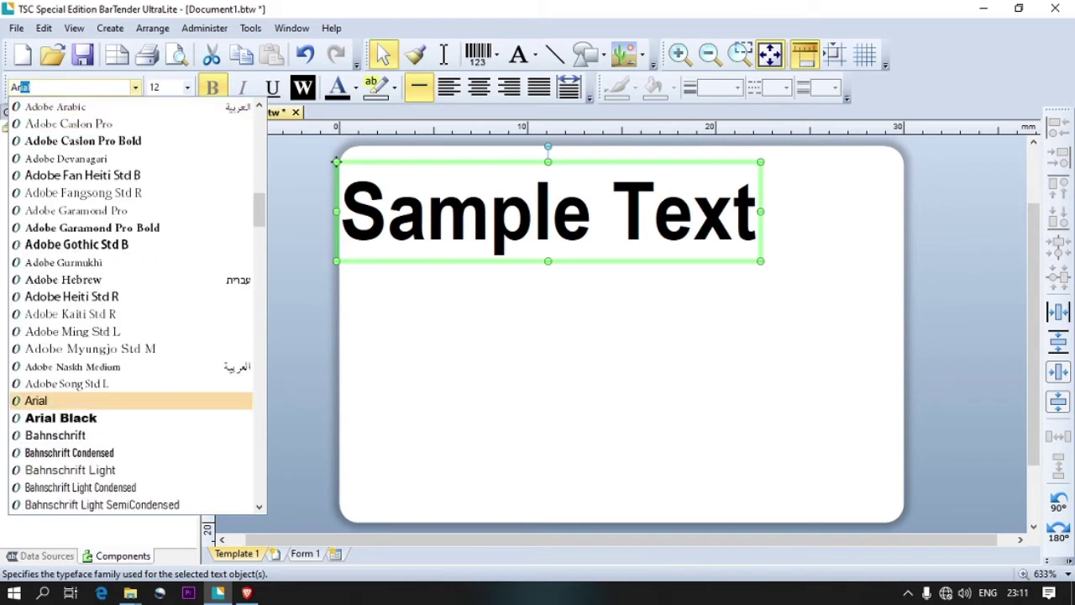
{"action": "left_click", "coordinate": [86, 402]}
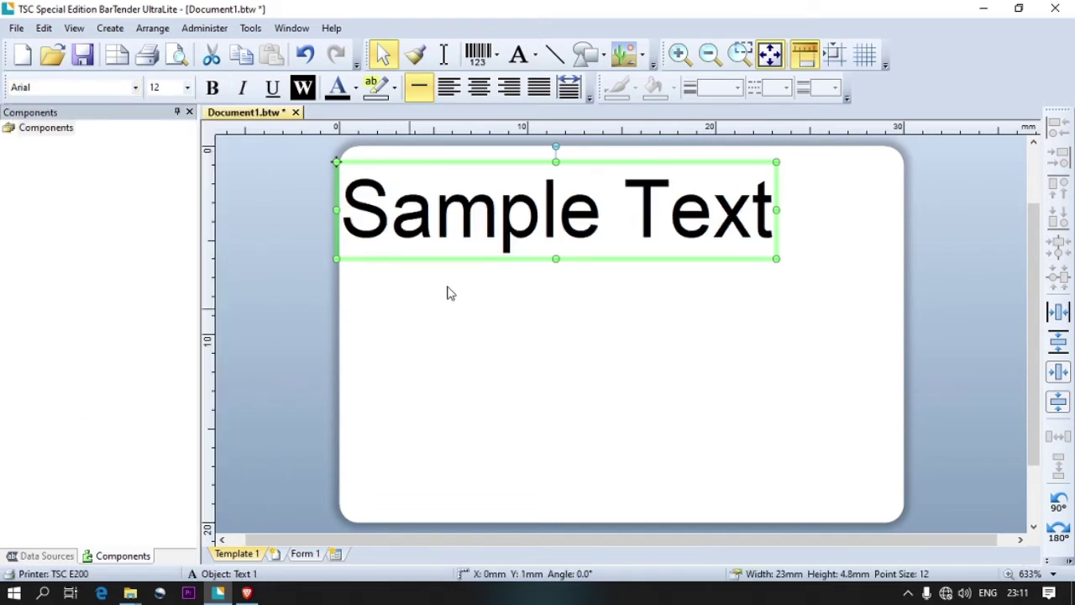
{"action": "left_click", "coordinate": [212, 89]}
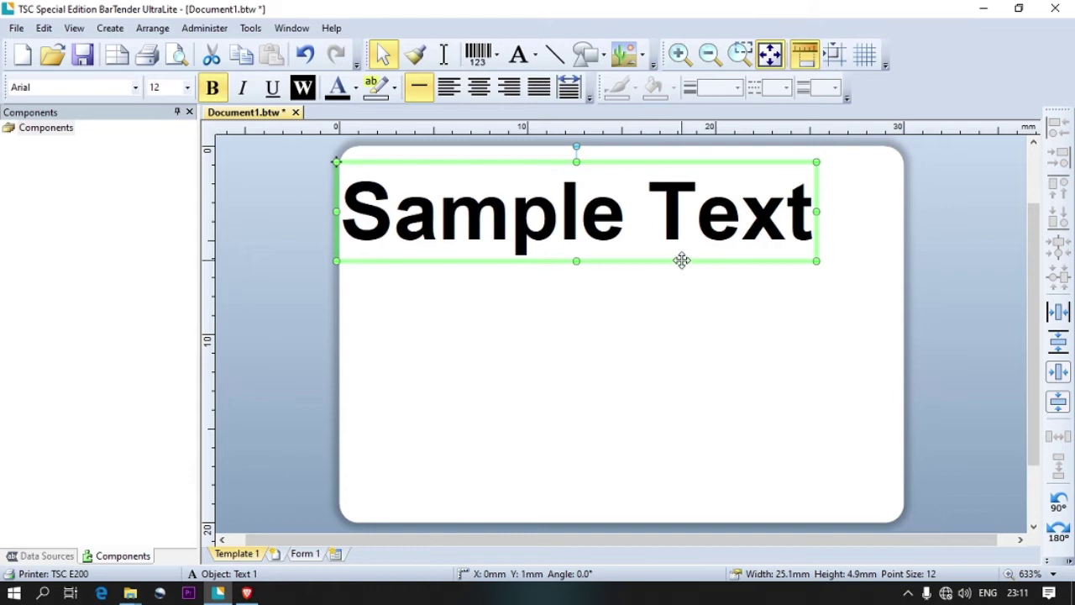
{"action": "left_click_drag", "start_coordinate": [681, 258], "coordinate": [726, 258]}
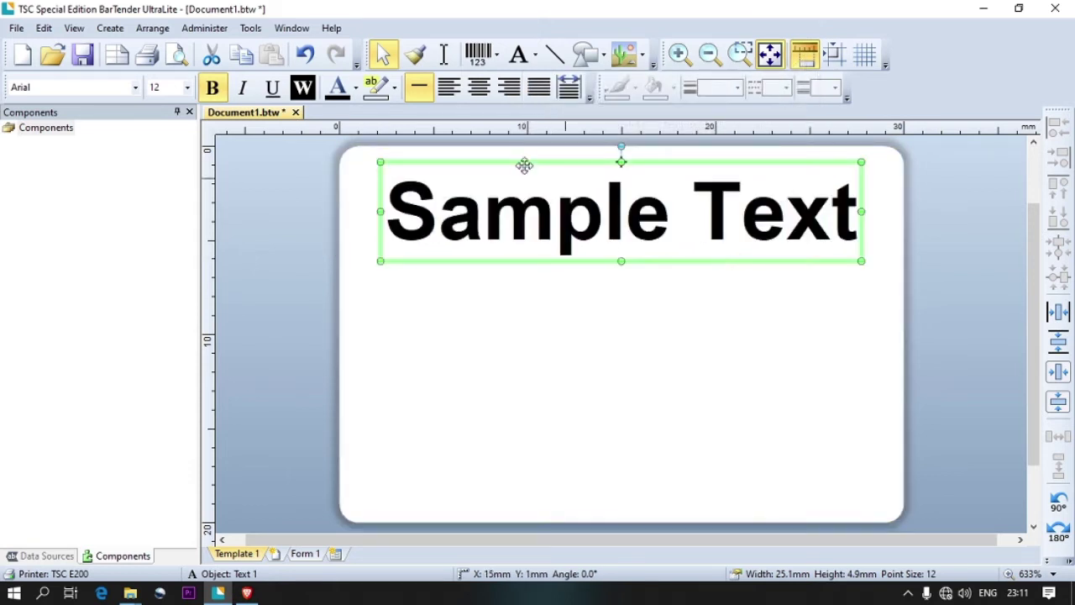
Set Sample Text to 8 pt and move it slightly lower.
{"action": "left_click", "coordinate": [186, 88]}
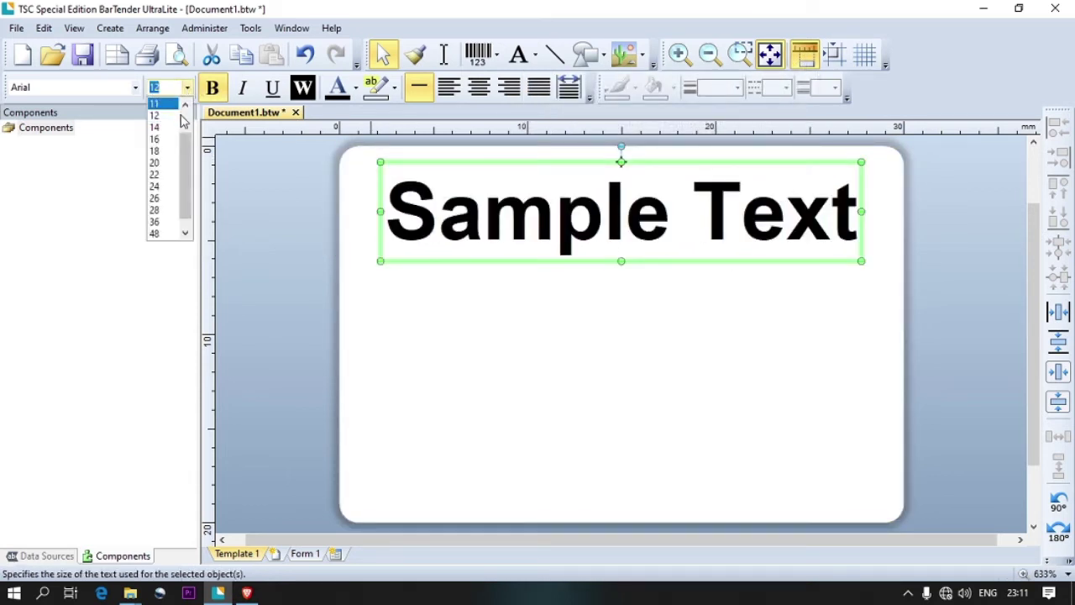
{"action": "left_click", "coordinate": [185, 104]}
{"action": "left_click", "coordinate": [185, 104]}
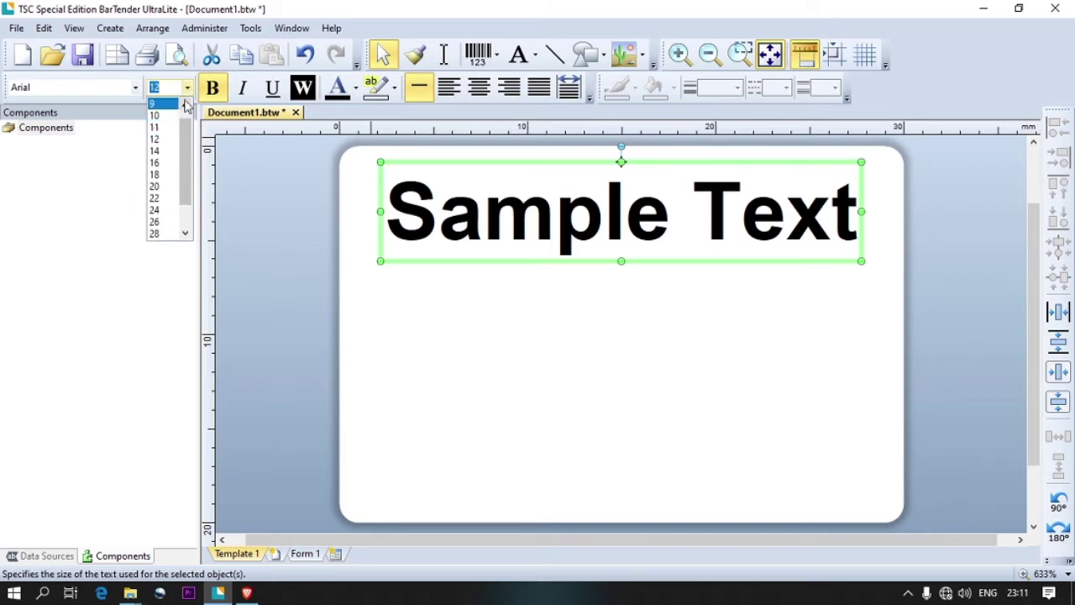
{"action": "left_click", "coordinate": [185, 104]}
{"action": "left_click", "coordinate": [177, 116]}
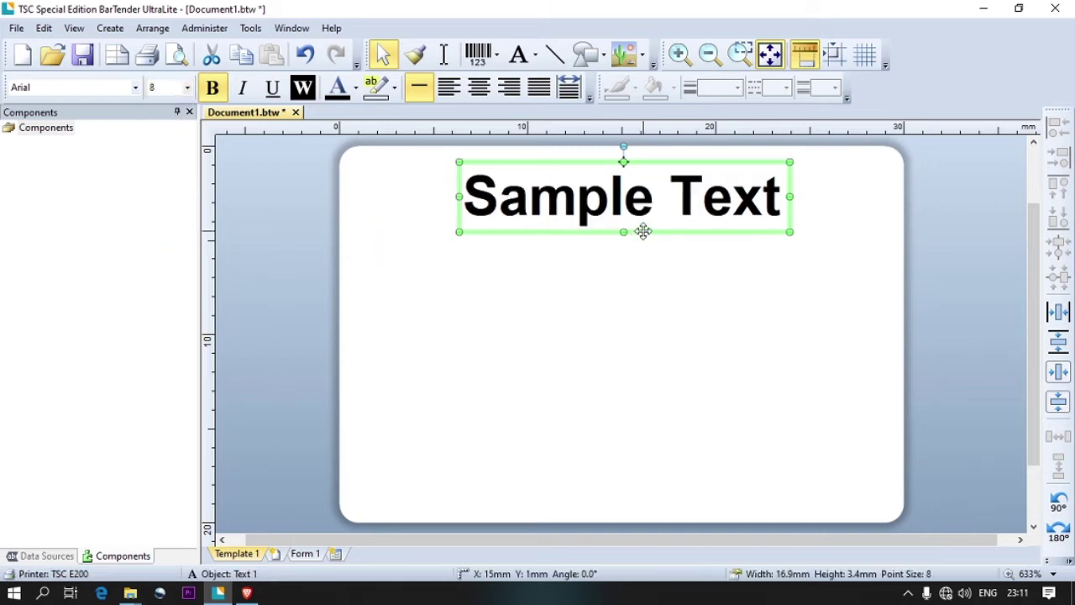
{"action": "left_click_drag", "start_coordinate": [643, 232], "coordinate": [643, 259]}
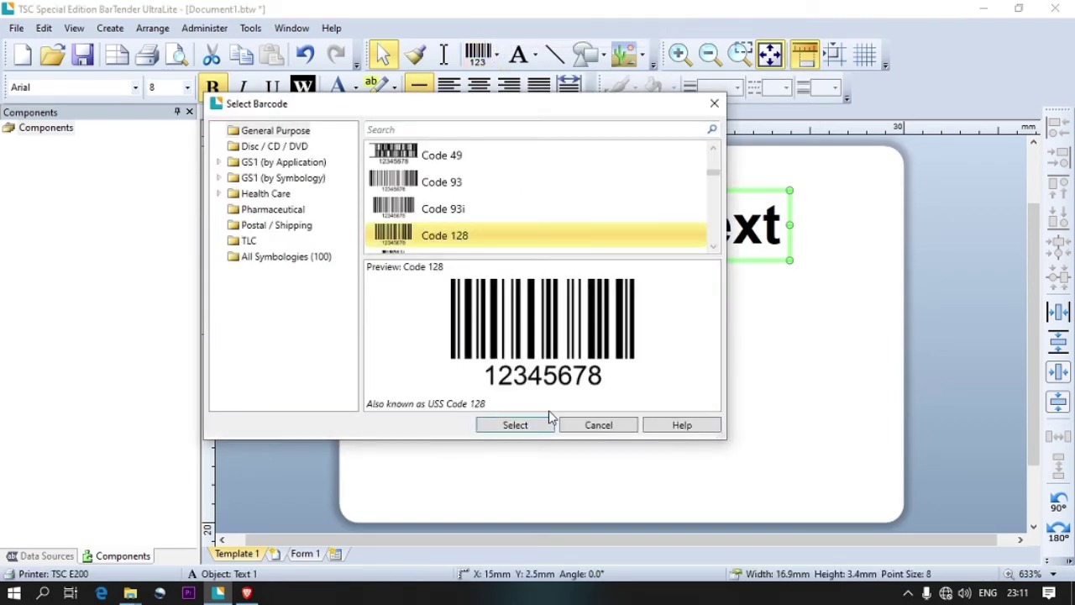
Place a Code 128 barcode, shrink it to about 20 × 10 mm, and centre it below Sample Text.
{"action": "left_click", "coordinate": [515, 425]}
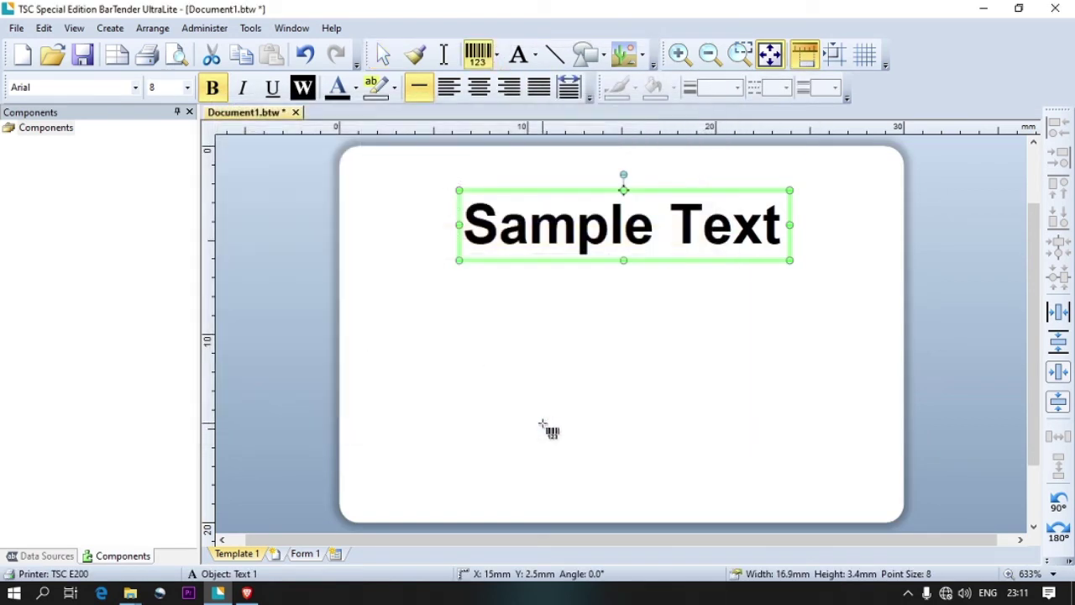
{"action": "left_click", "coordinate": [550, 359]}
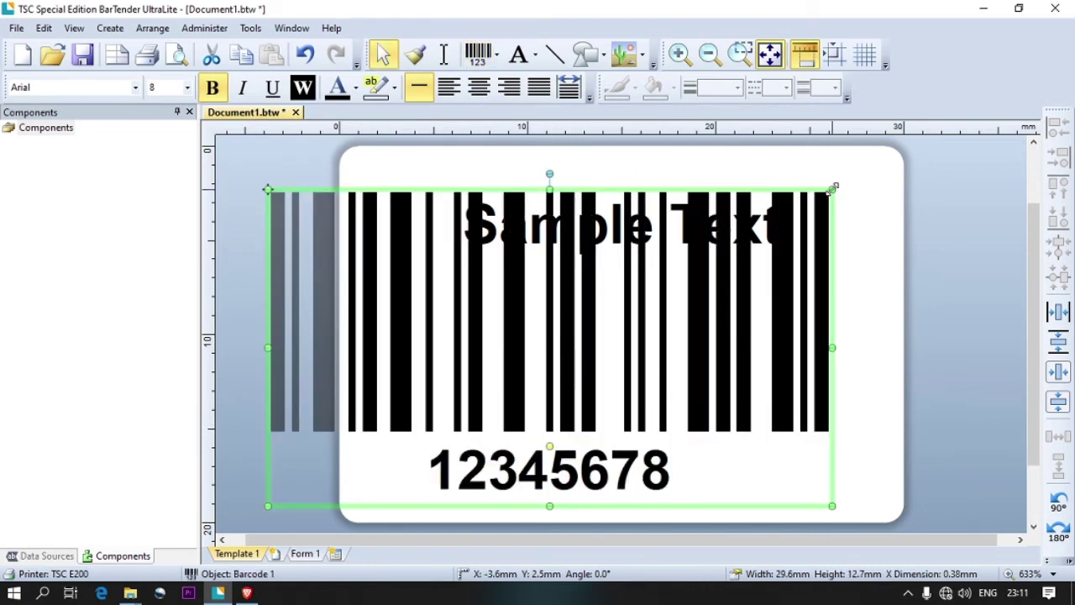
{"action": "left_click_drag", "start_coordinate": [834, 188], "coordinate": [706, 243]}
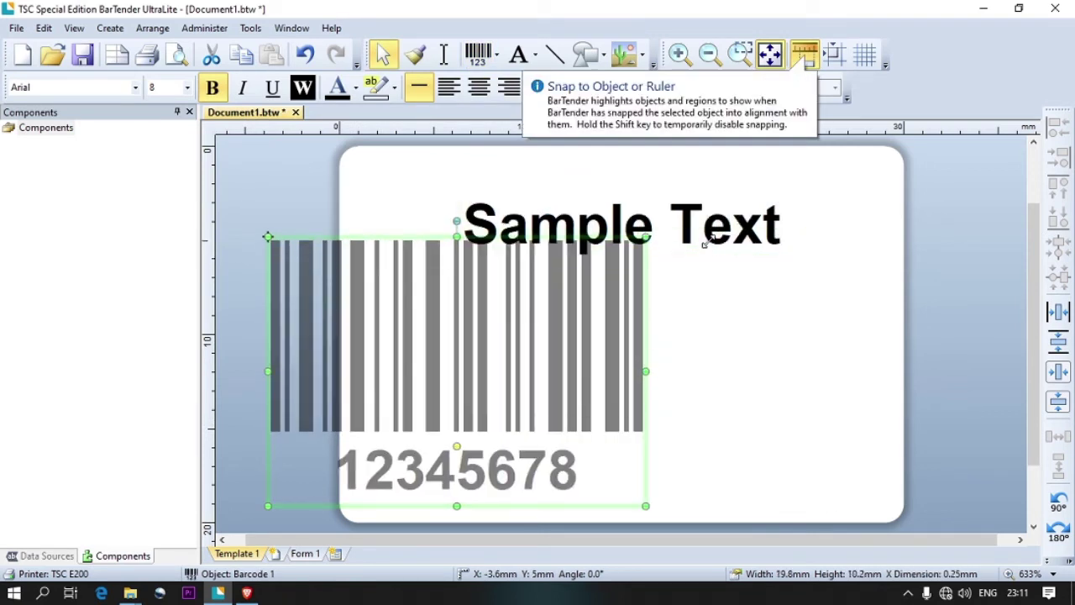
{"action": "left_click_drag", "start_coordinate": [581, 331], "coordinate": [747, 332]}
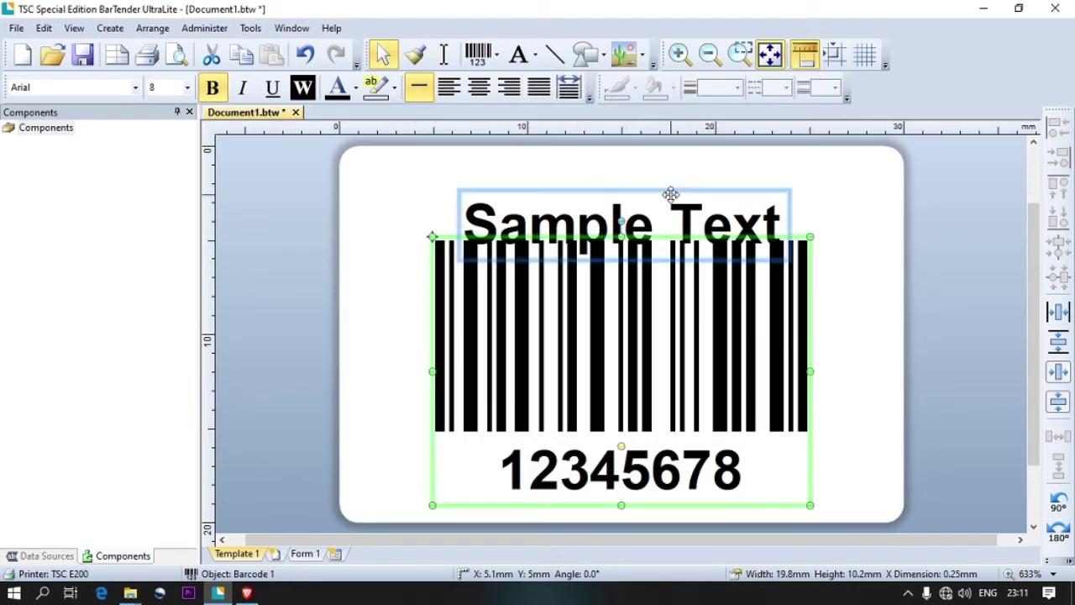
{"action": "left_click_drag", "start_coordinate": [671, 193], "coordinate": [672, 168]}
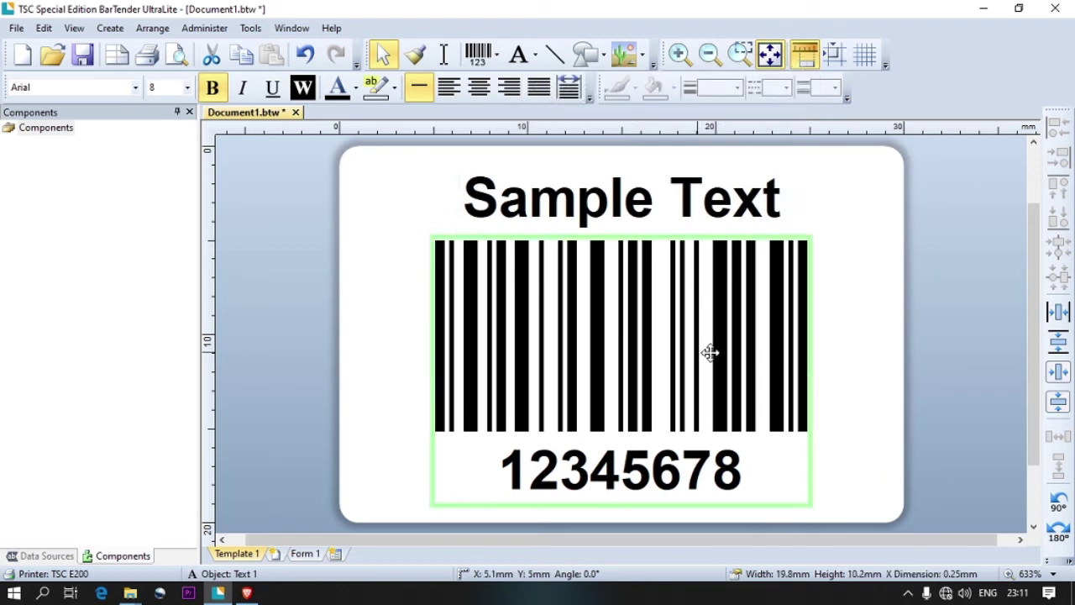
{"action": "mouse_move", "coordinate": [710, 352]}
{"action": "left_mouse_down"}
{"action": "mouse_move", "coordinate": [717, 341]}
{"action": "mouse_move", "coordinate": [699, 354]}
{"action": "left_mouse_up"}
Request 6 copies in the Print dialog and bring up the TSC E200 printer properties.
{"action": "left_click", "coordinate": [857, 305]}
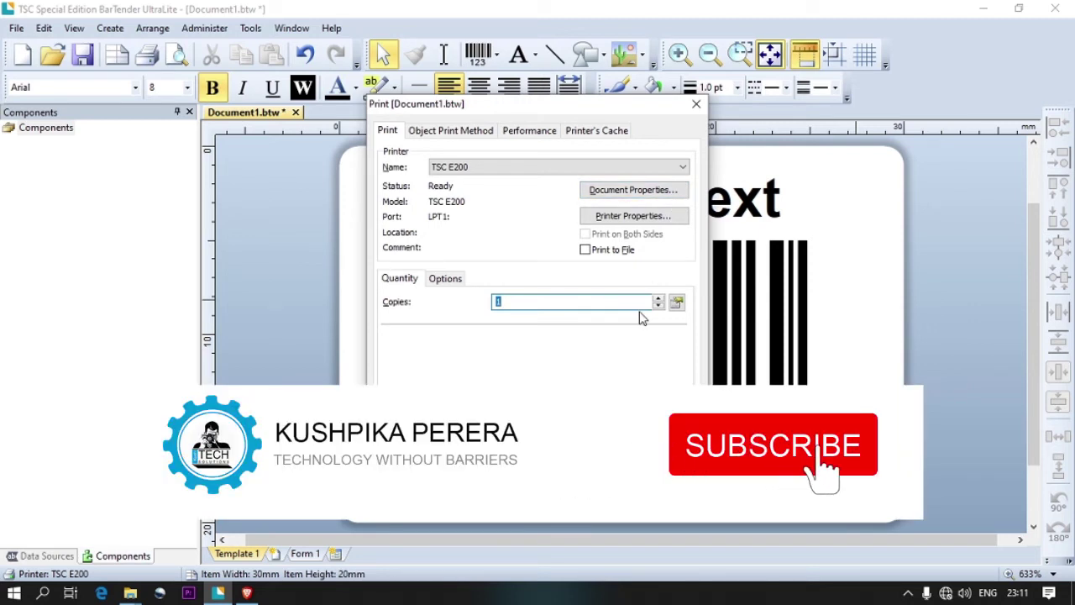
{"action": "type", "text": "6"}
{"action": "left_click", "coordinate": [624, 200]}
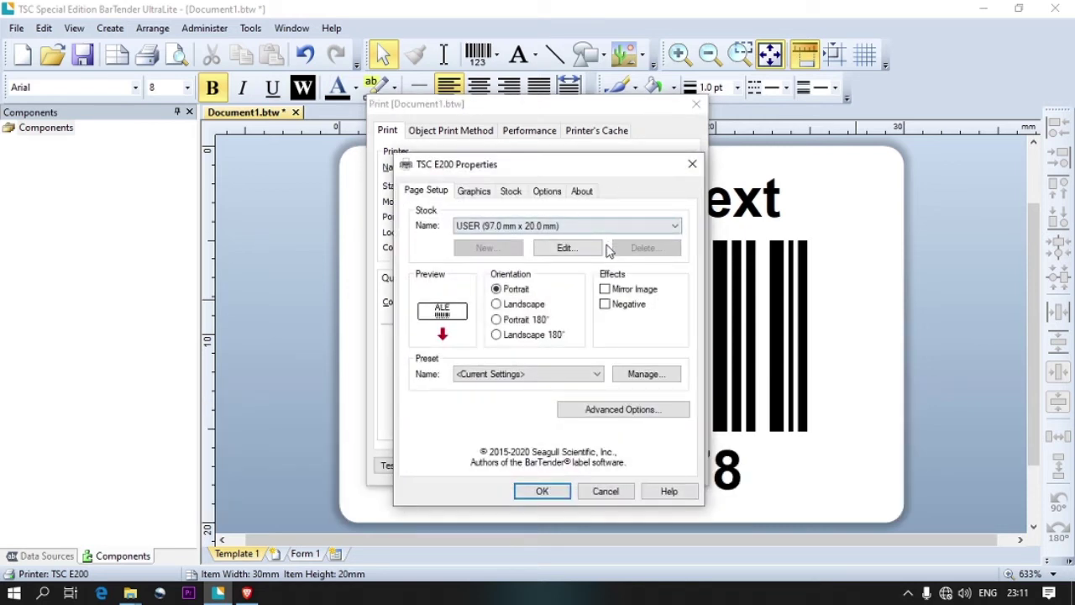
{"action": "left_click", "coordinate": [692, 164]}
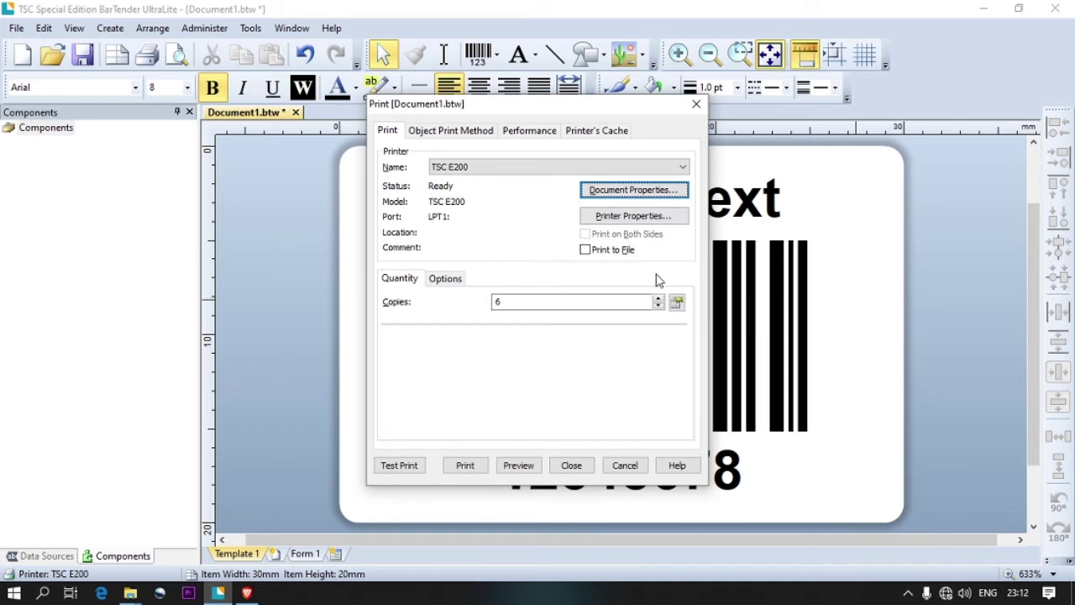
{"action": "left_click", "coordinate": [626, 218]}
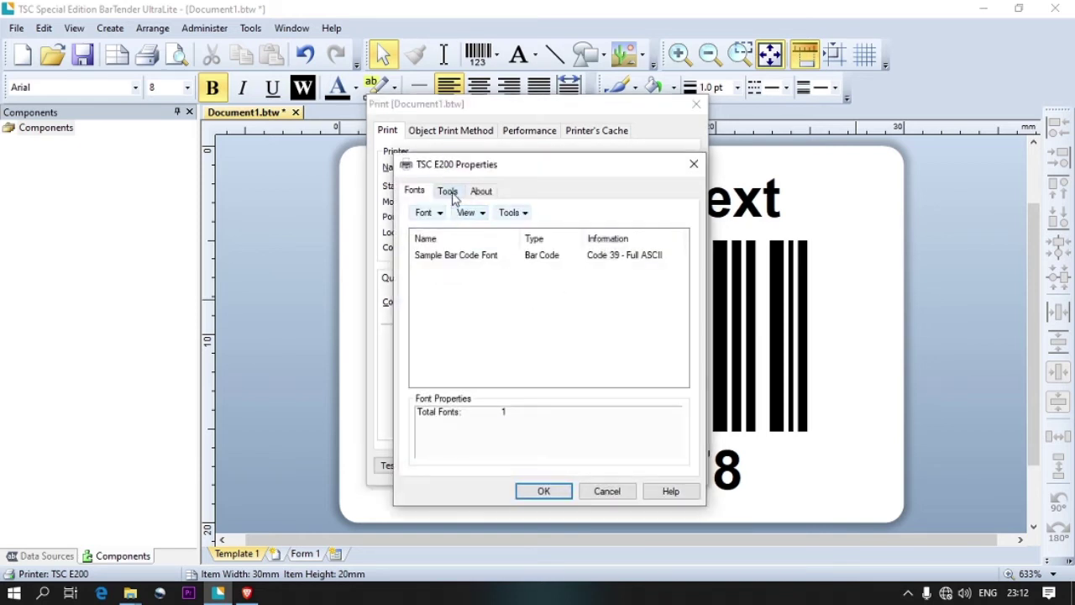
Set the TSC E200 driver's Regional Options to English language and Millimeters units, then confirm.
{"action": "left_click", "coordinate": [447, 192]}
{"action": "left_click", "coordinate": [536, 277]}
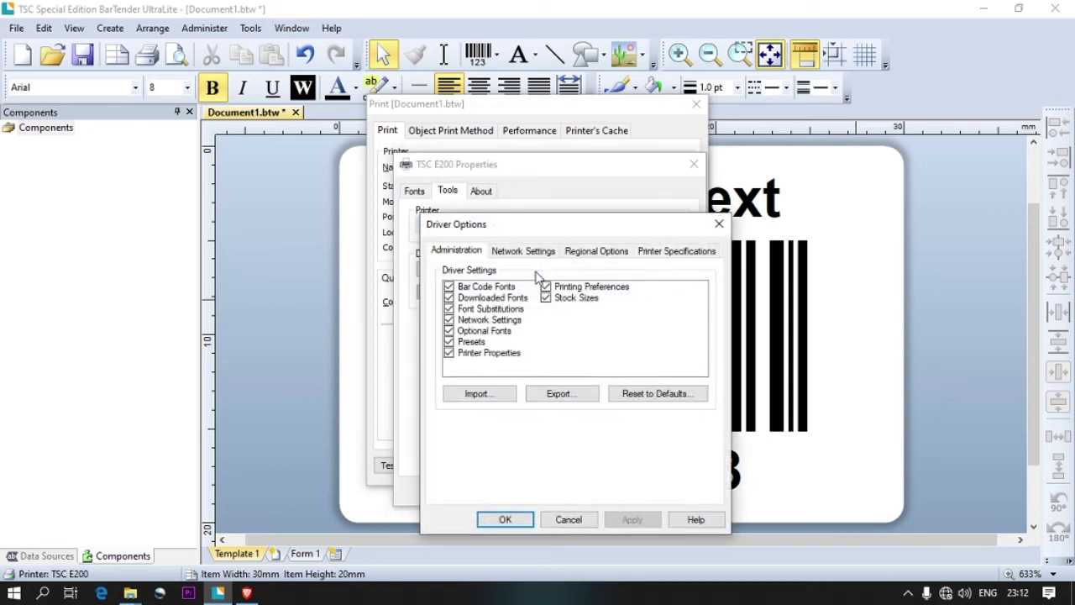
{"action": "left_click", "coordinate": [585, 255]}
{"action": "left_click", "coordinate": [580, 290]}
{"action": "left_click", "coordinate": [568, 313]}
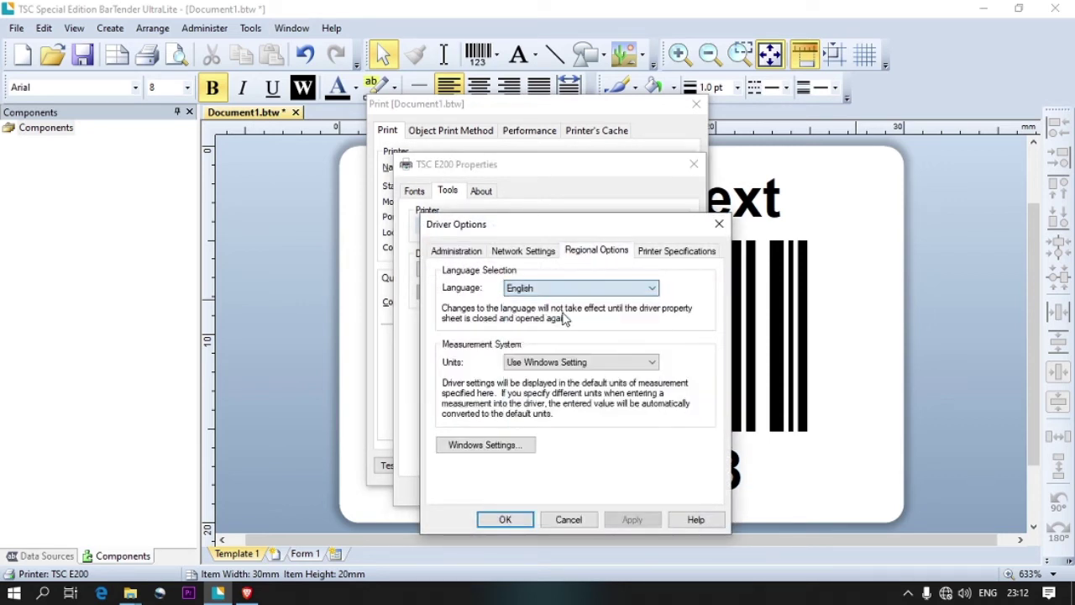
{"action": "left_click", "coordinate": [602, 362]}
{"action": "left_click", "coordinate": [526, 398]}
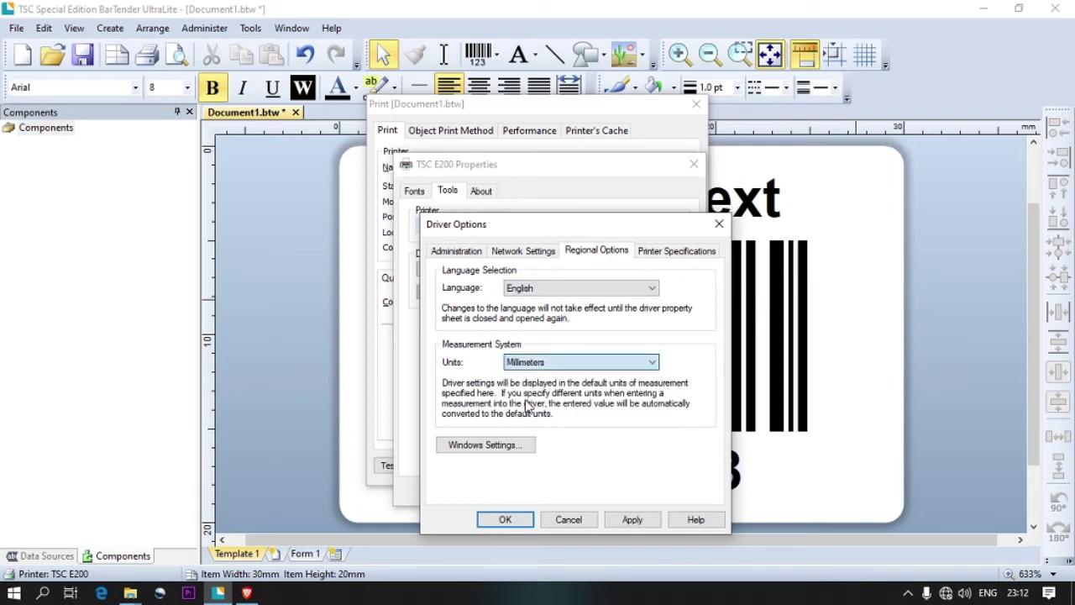
{"action": "left_click", "coordinate": [516, 523]}
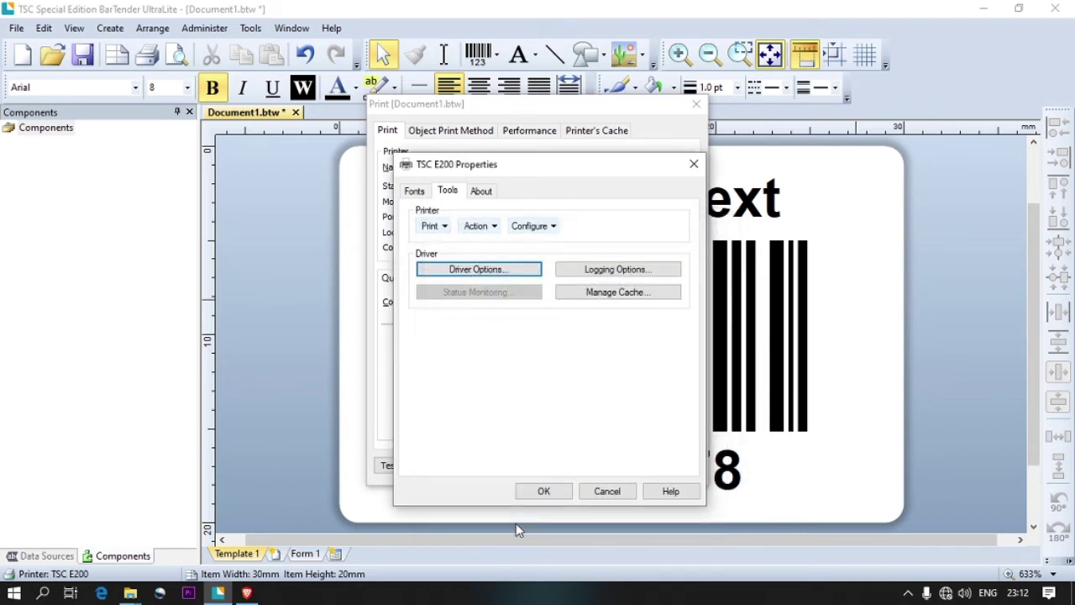
{"action": "left_click", "coordinate": [543, 491]}
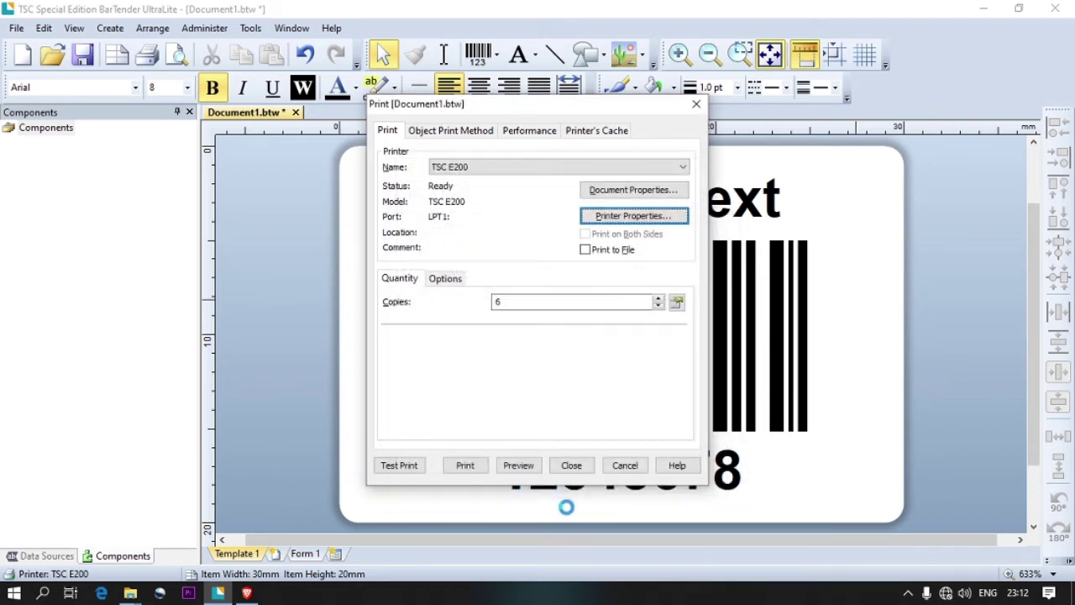
Edit the USER stock to 100 mm wide by 20 mm high.
{"action": "left_click", "coordinate": [675, 190]}
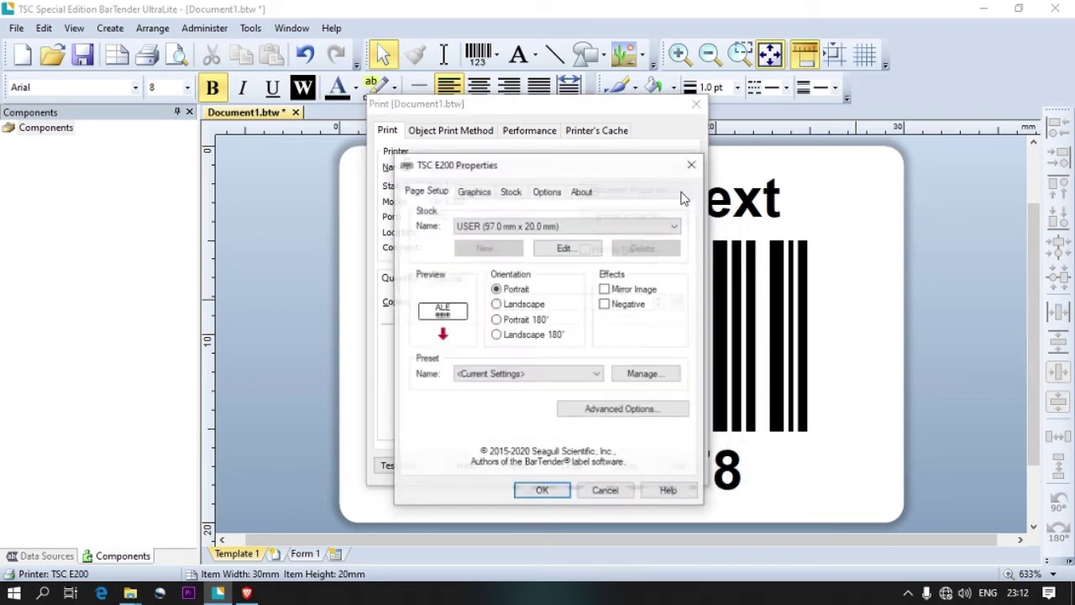
{"action": "left_click", "coordinate": [557, 250]}
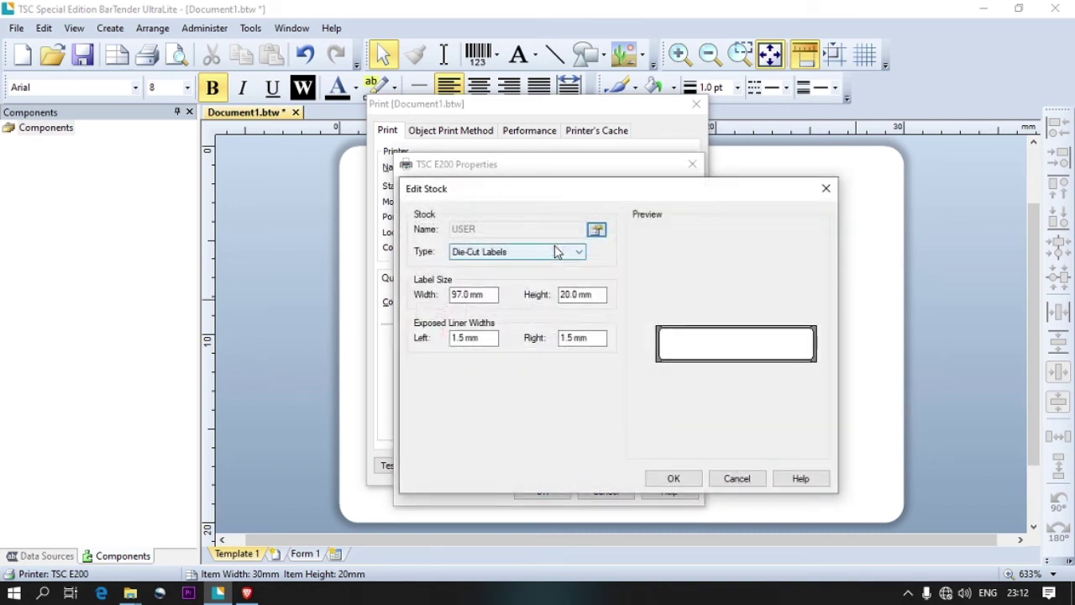
{"action": "left_click", "coordinate": [486, 295]}
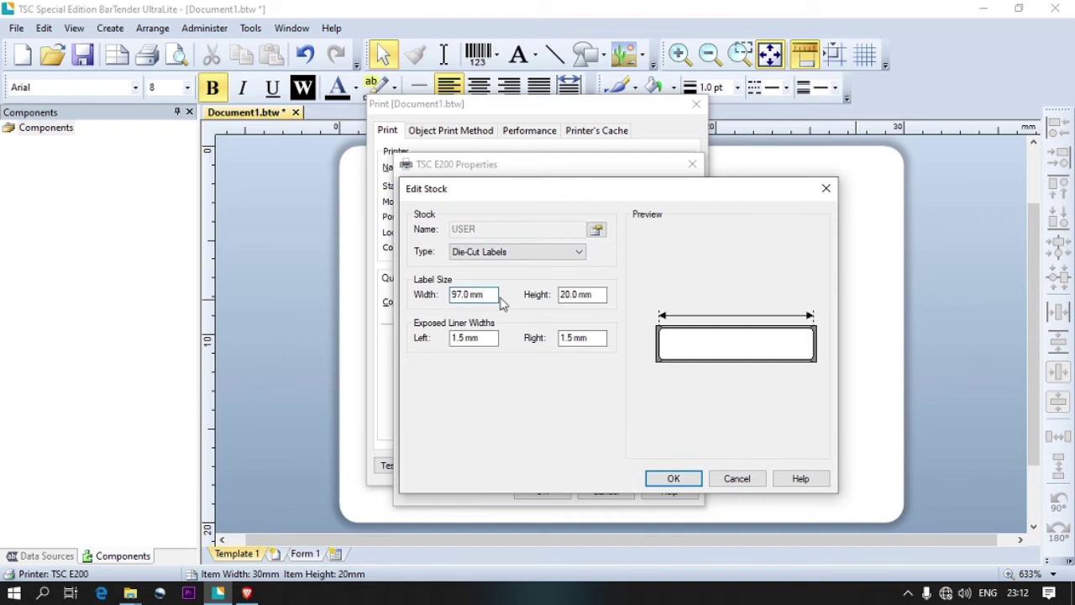
{"action": "left_click_drag", "start_coordinate": [496, 296], "coordinate": [444, 300]}
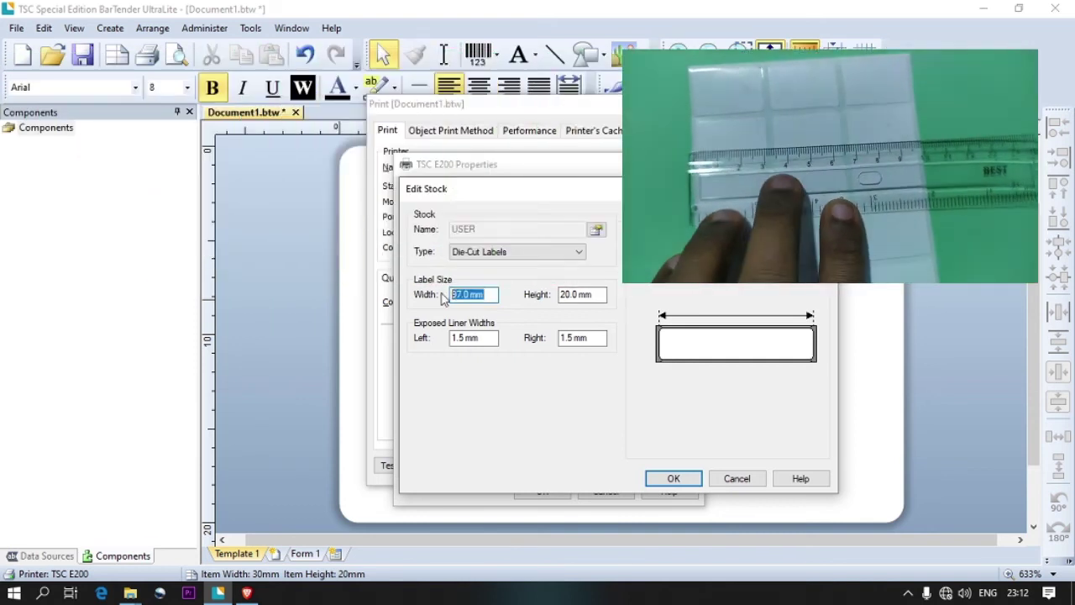
{"action": "type", "text": "10"}
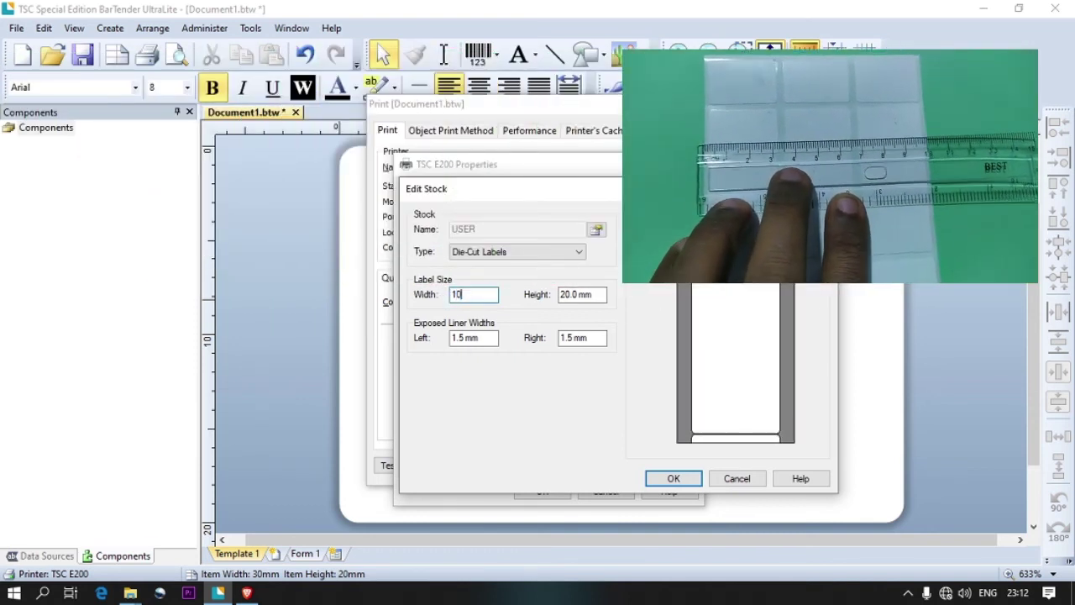
{"action": "type", "text": "0"}
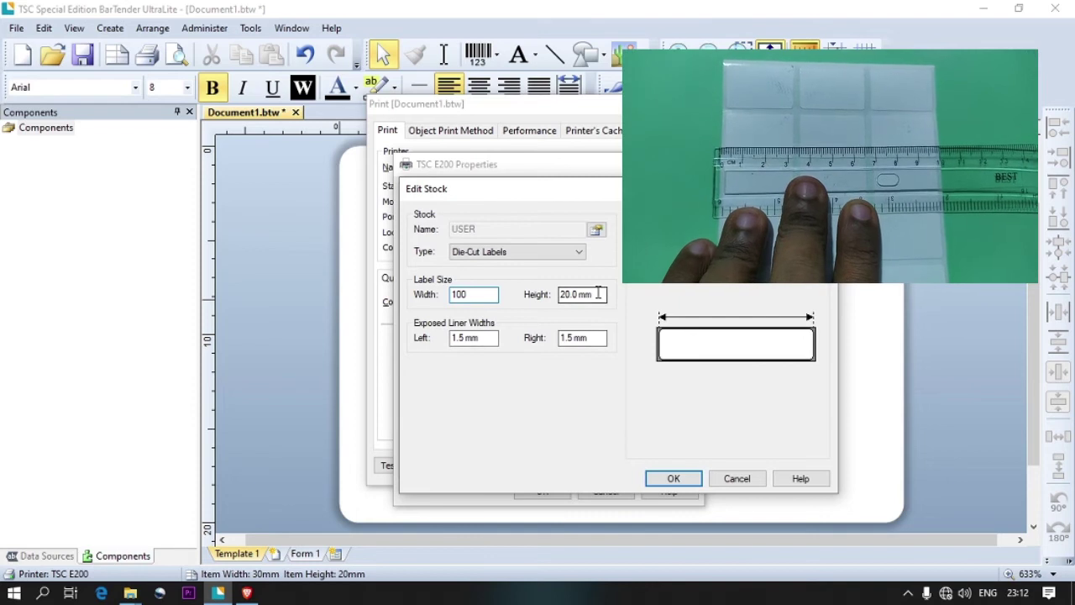
{"action": "key", "text": "Tab"}
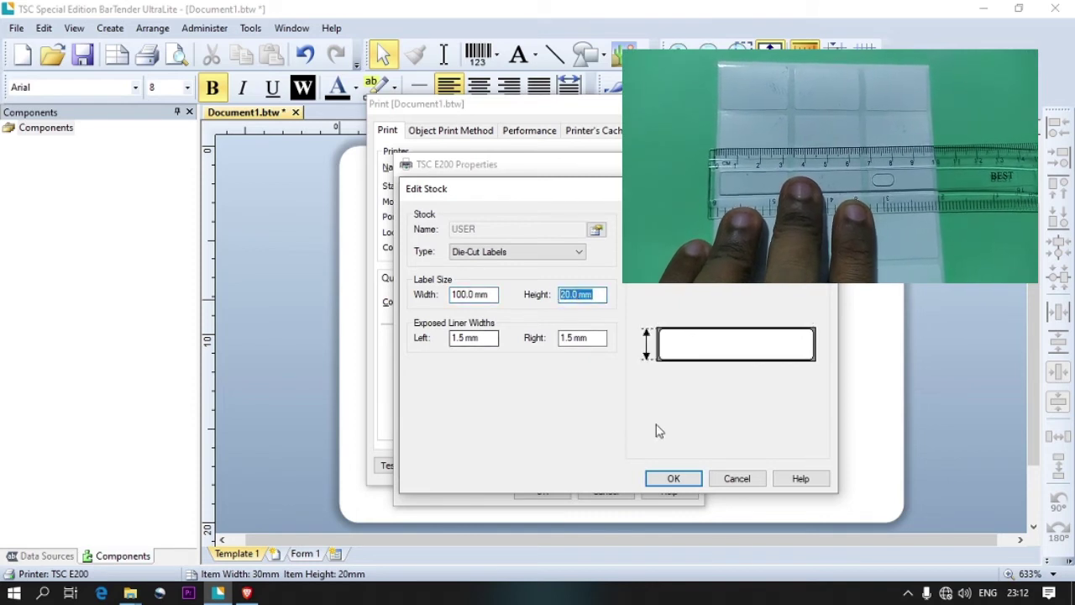
{"action": "left_click", "coordinate": [687, 480]}
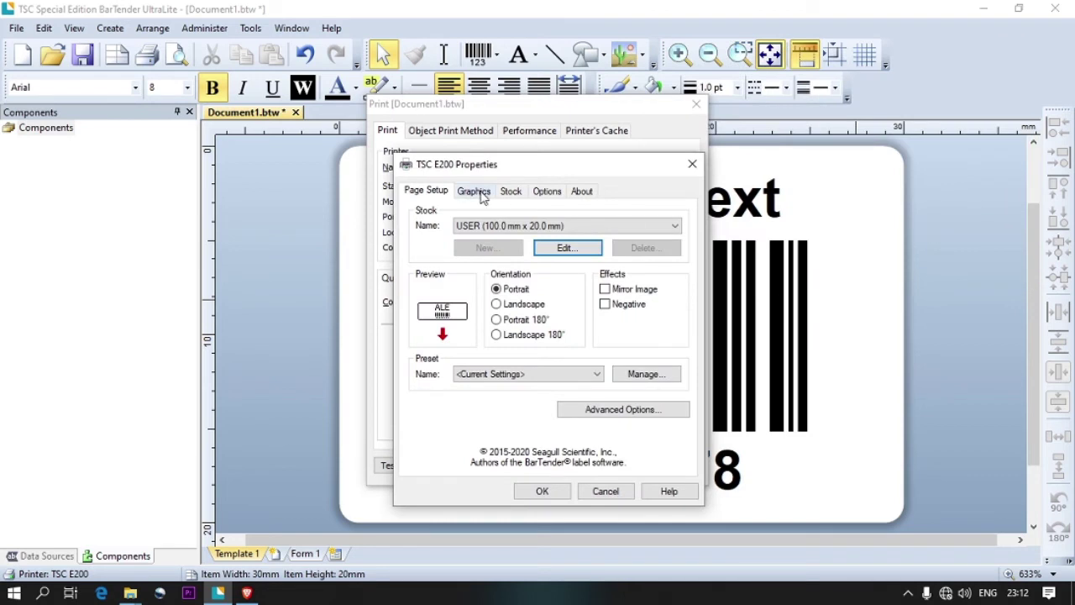
Turn dithering off and choose Thermal Transfer printing on Labels With Gaps stock.
{"action": "left_click", "coordinate": [474, 192]}
{"action": "left_click", "coordinate": [558, 247]}
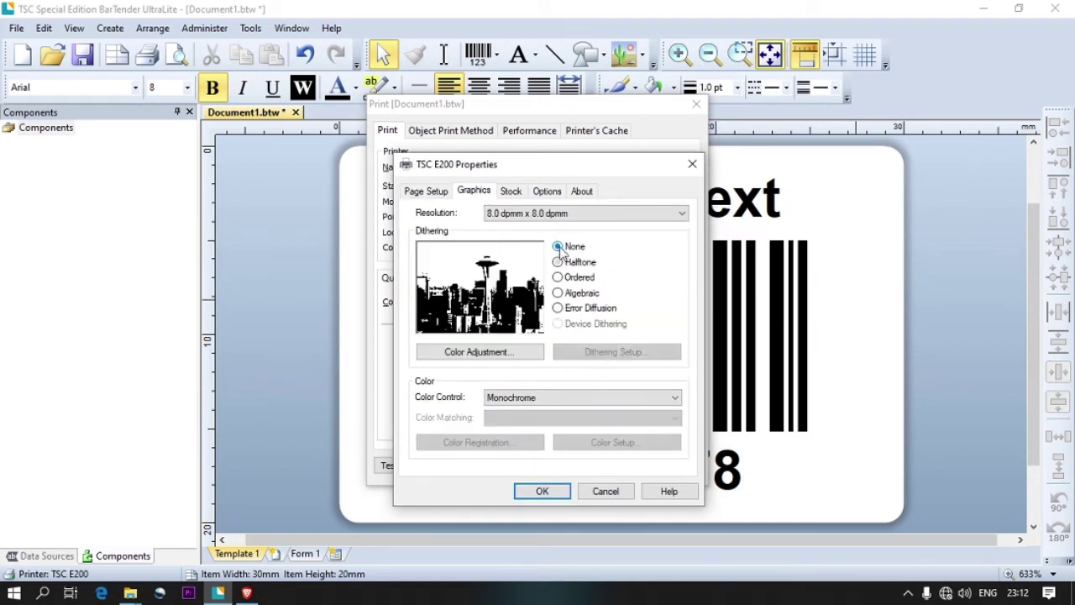
{"action": "left_click", "coordinate": [510, 191]}
{"action": "left_click", "coordinate": [529, 225]}
{"action": "left_click", "coordinate": [526, 261]}
{"action": "left_click", "coordinate": [532, 246]}
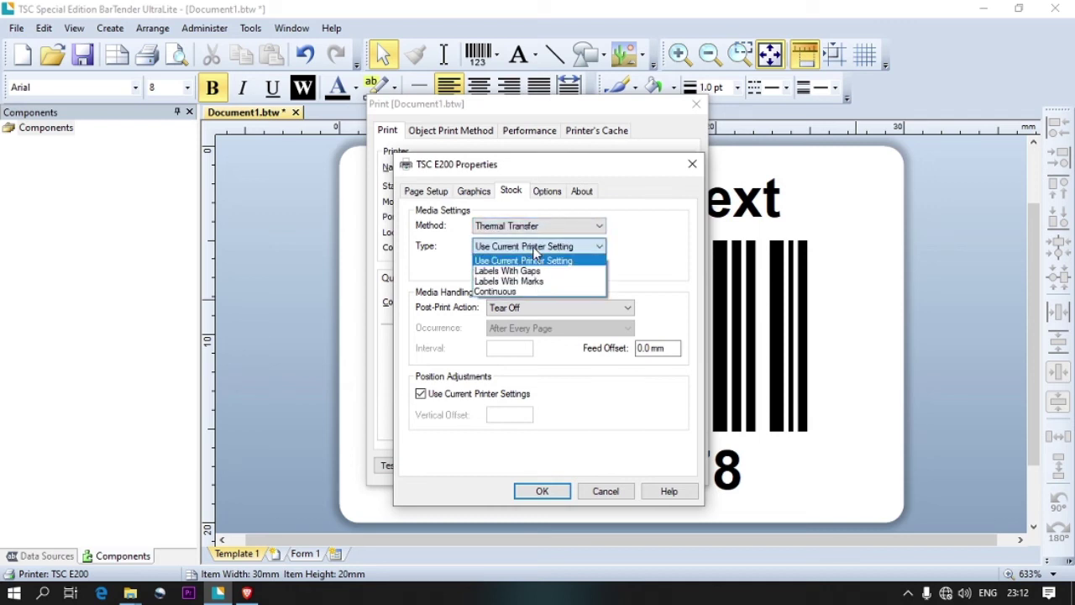
{"action": "left_click", "coordinate": [533, 261]}
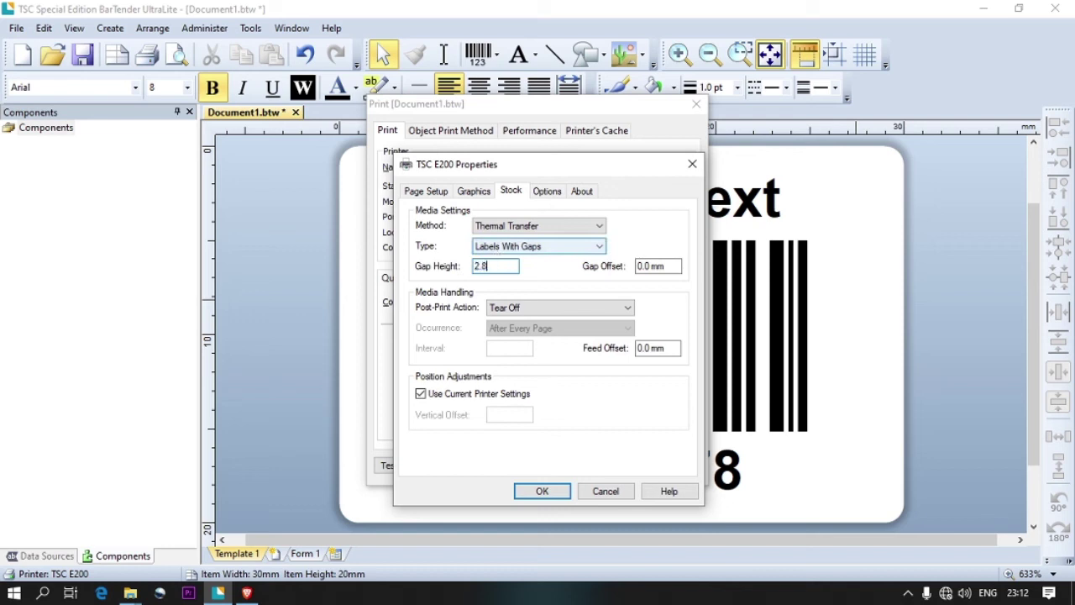
Look over the printer options, stock and graphics settings, then return to Page Setup.
{"action": "left_click", "coordinate": [548, 192]}
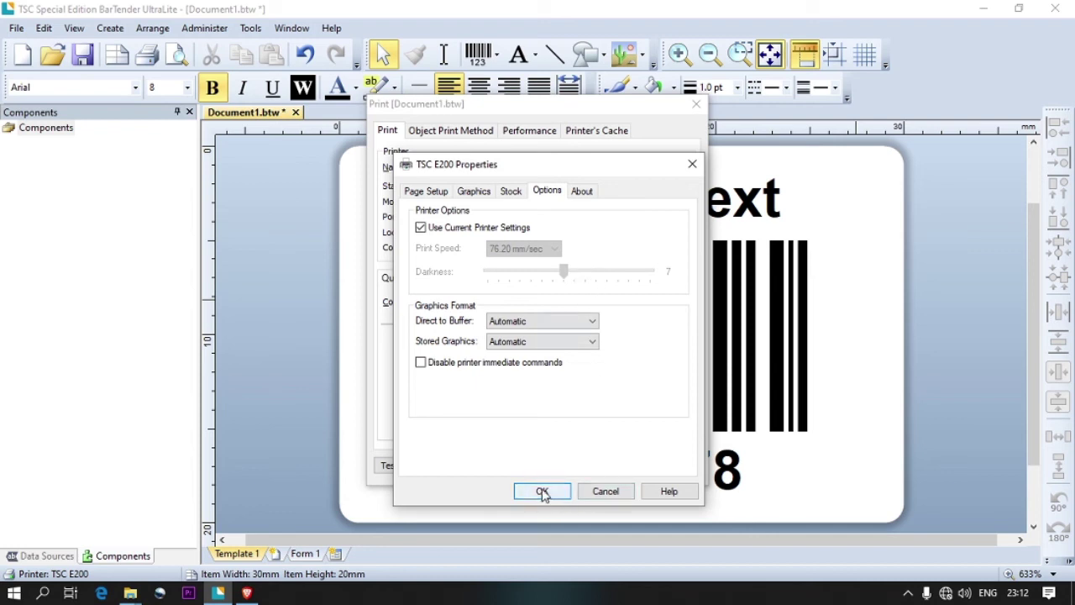
{"action": "left_click", "coordinate": [509, 193]}
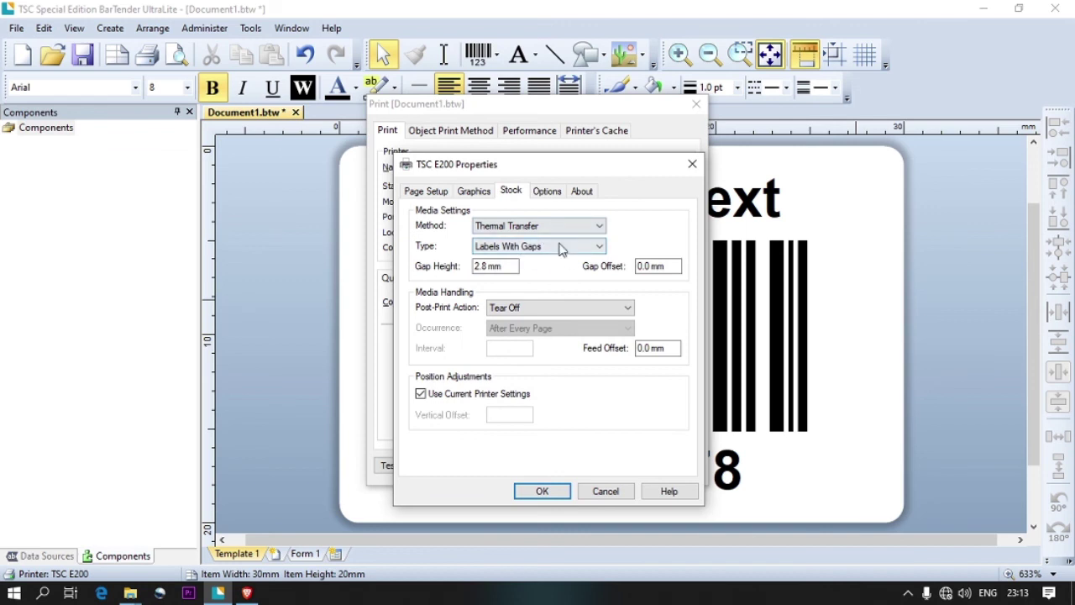
{"action": "left_click", "coordinate": [475, 193]}
{"action": "left_click", "coordinate": [428, 193]}
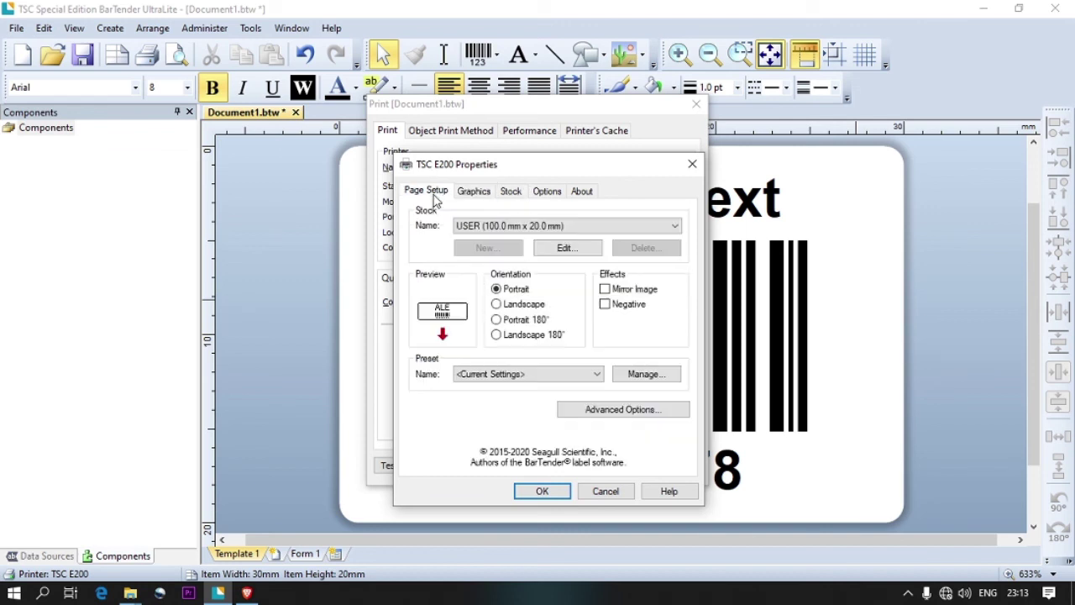